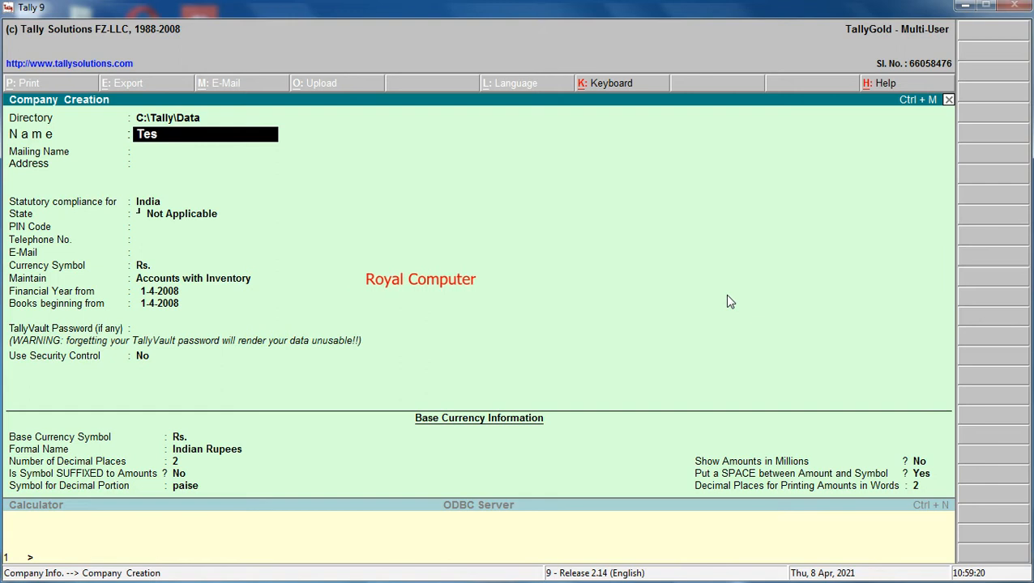
{"action": "key", "text": "Return"}
{"action": "key", "text": "Return"}
{"action": "key", "text": "Return"}
{"action": "key", "text": "Return"}
{"action": "key", "text": "Return"}
{"action": "key", "text": "Return"}
{"action": "key", "text": "Return"}
{"action": "key", "text": "Return"}
{"action": "key", "text": "Return"}
{"action": "key", "text": "Return"}
{"action": "key", "text": "Return"}
{"action": "key", "text": "Return"}
{"action": "key", "text": "Return"}
{"action": "key", "text": "Return"}
{"action": "key", "text": "Return"}
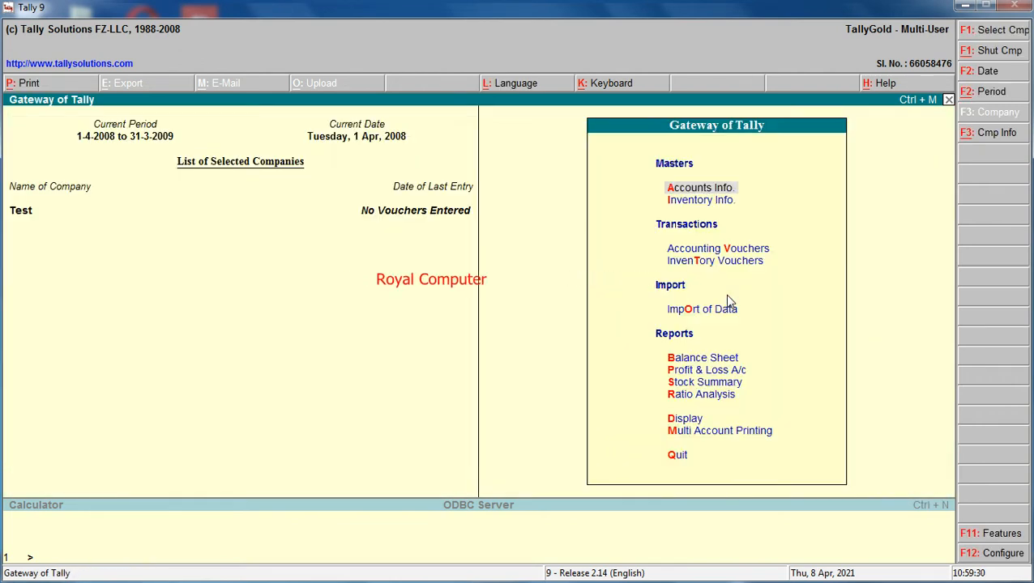
Set Maintain Multiple Godowns to Yes in the company's inventory features, keeping the other options, and save.
{"action": "key", "text": "F11"}
{"action": "key", "text": "Down"}
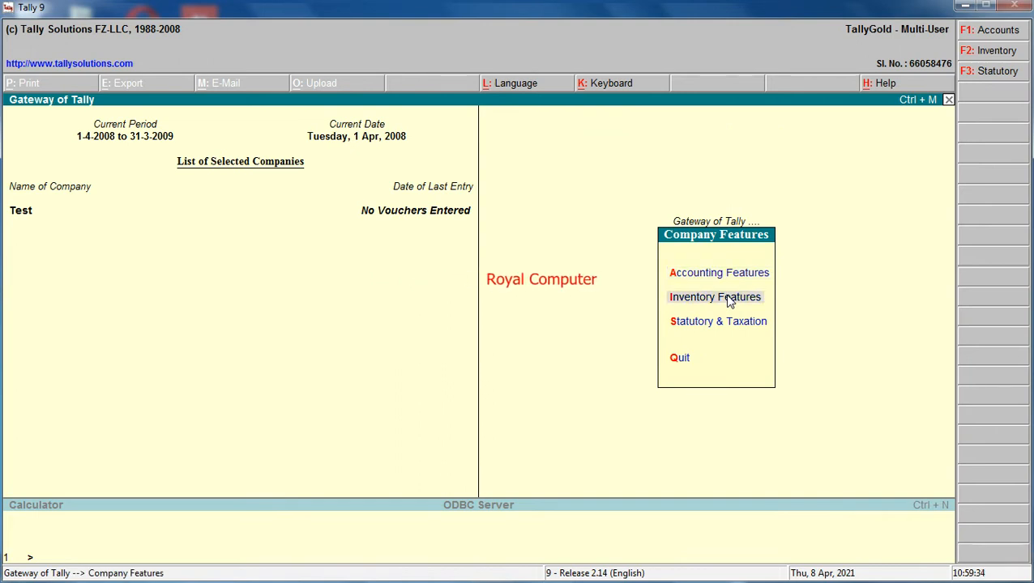
{"action": "key", "text": "Return"}
{"action": "key", "text": "Return"}
{"action": "key", "text": "Return"}
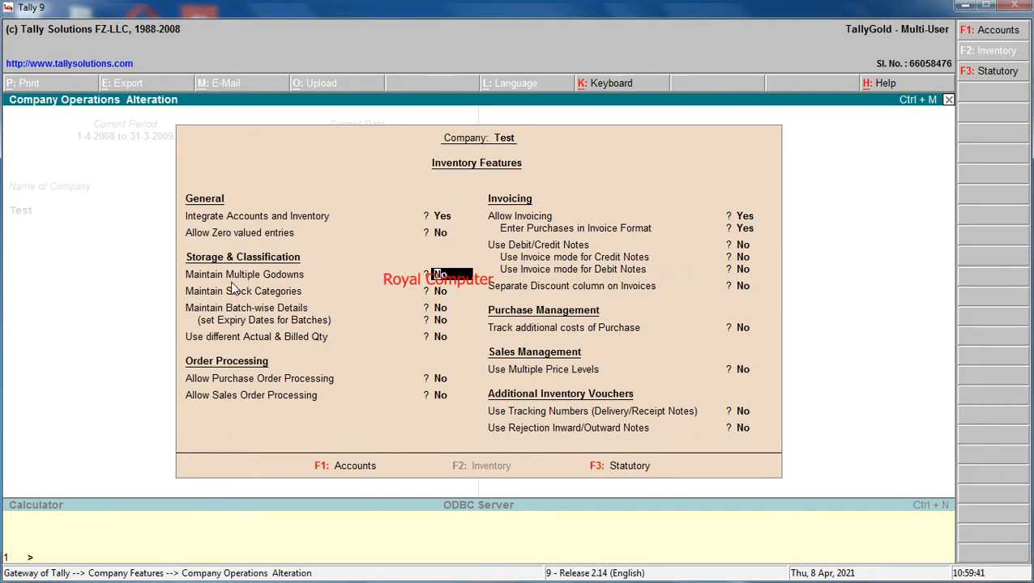
{"action": "type", "text": "y"}
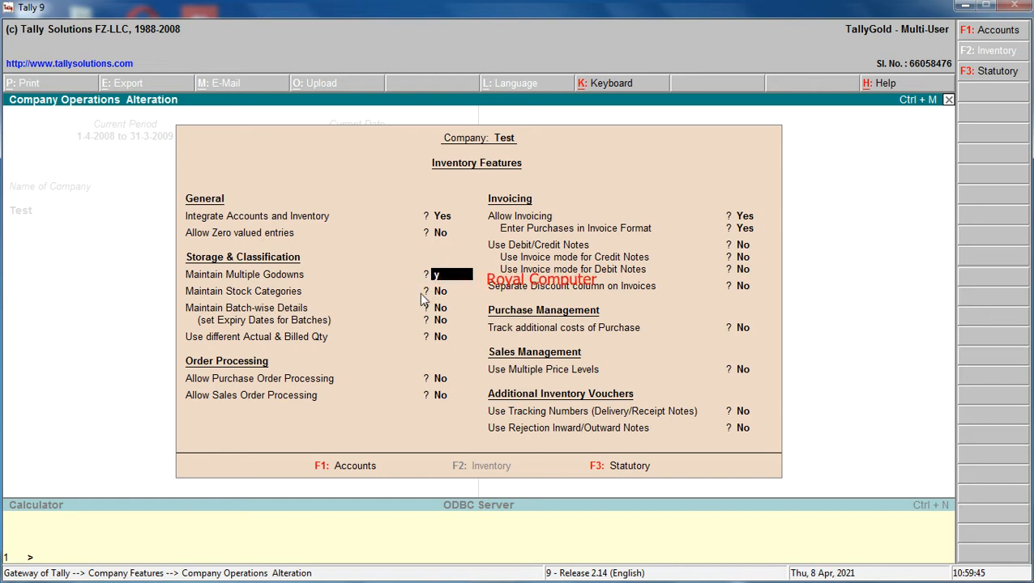
{"action": "key", "text": "Return"}
{"action": "key", "text": "Return"}
{"action": "key", "text": "Return"}
{"action": "key", "text": "Return"}
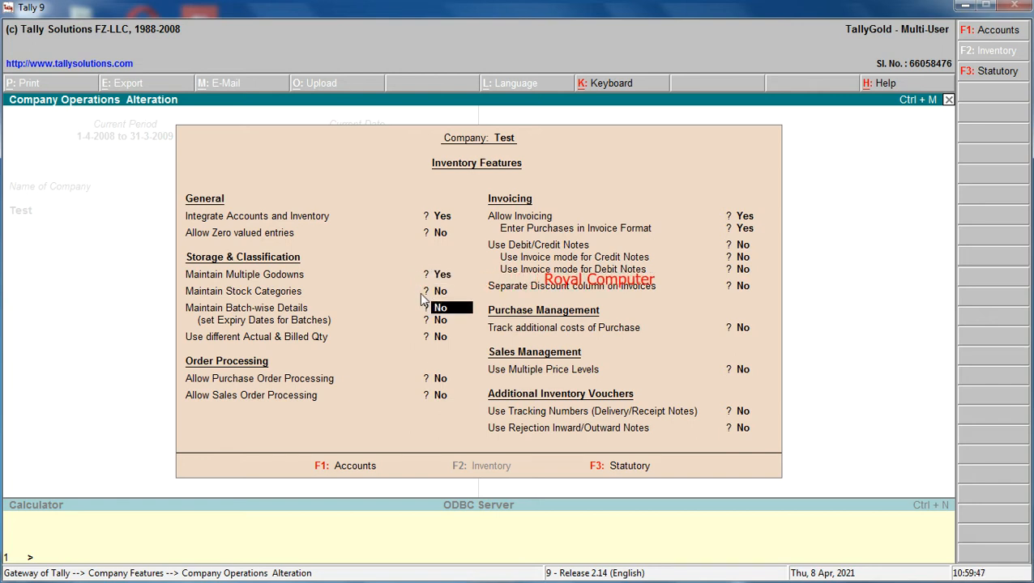
{"action": "key", "text": "Return"}
{"action": "key", "text": "Return"}
{"action": "key", "text": "Return"}
{"action": "key", "text": "Return"}
{"action": "key", "text": "Return"}
{"action": "key", "text": "Return"}
{"action": "key", "text": "Return"}
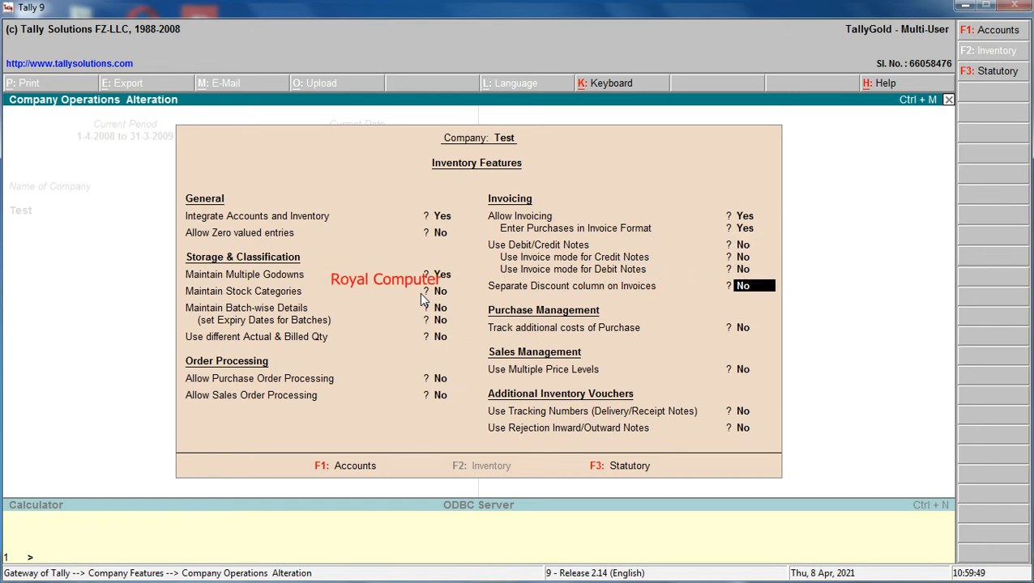
{"action": "key", "text": "Return"}
{"action": "key", "text": "Return"}
{"action": "key", "text": "Return"}
{"action": "key", "text": "Return"}
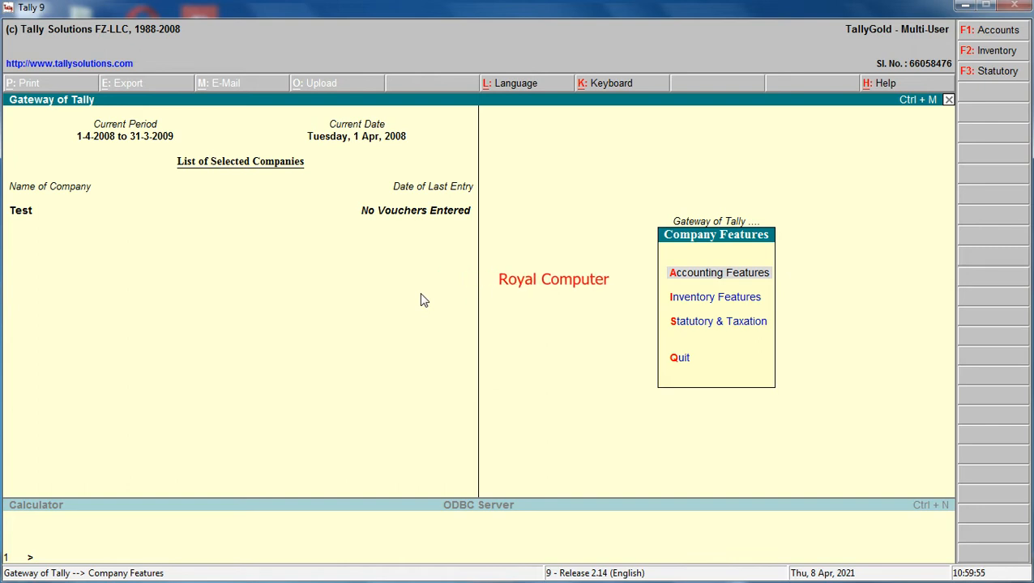
{"action": "key", "text": "Escape"}
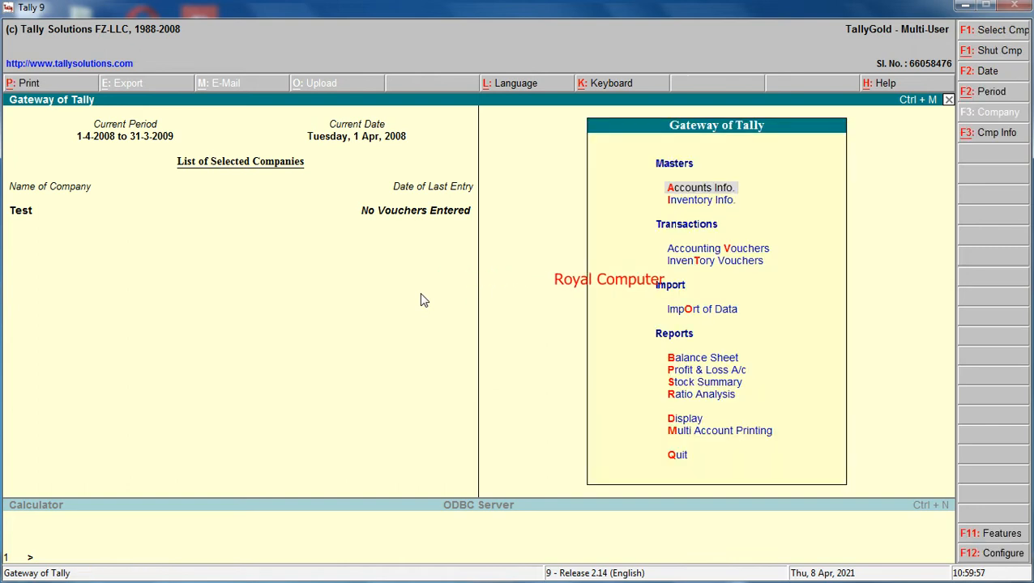
{"action": "key", "text": "Down"}
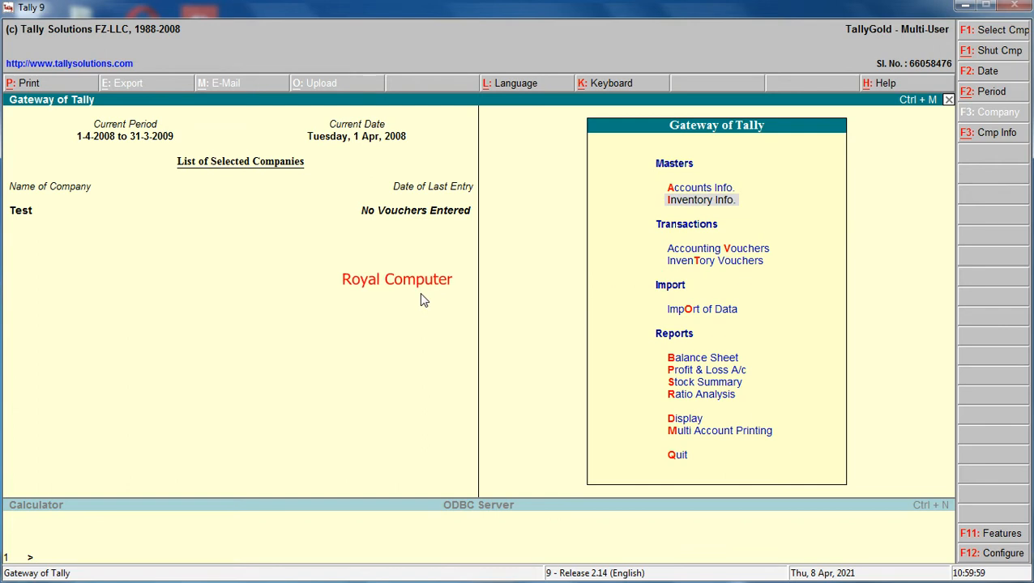
{"action": "key", "text": "Return"}
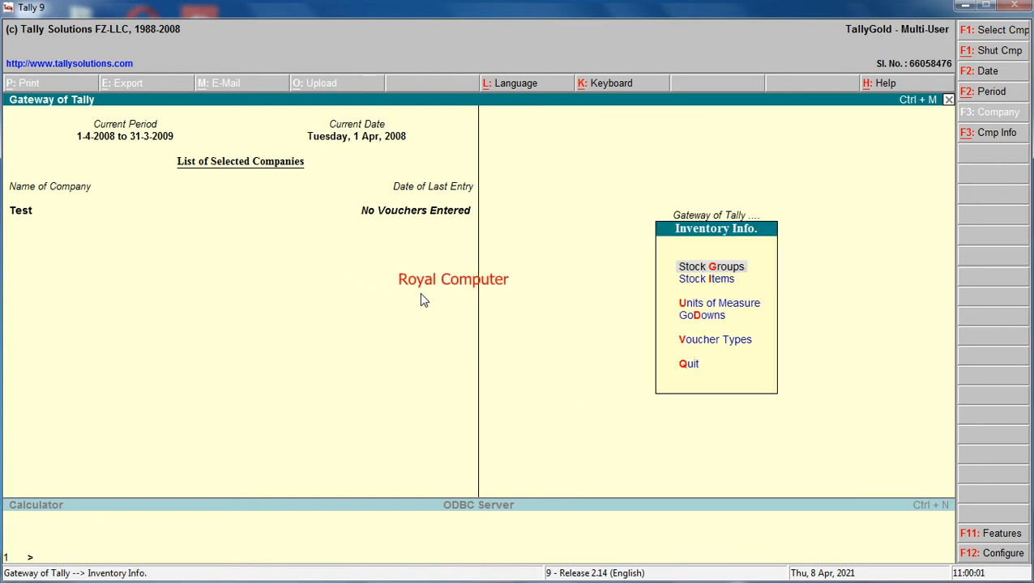
{"action": "key", "text": "Escape"}
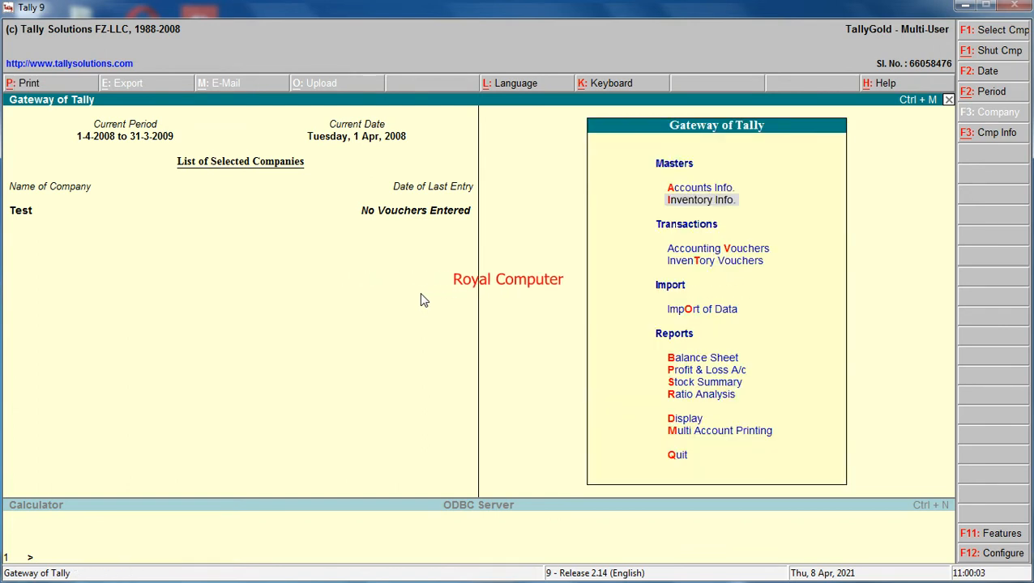
Create a single godown named Deori under Primary from the inventory masters.
{"action": "left_click", "coordinate": [669, 201]}
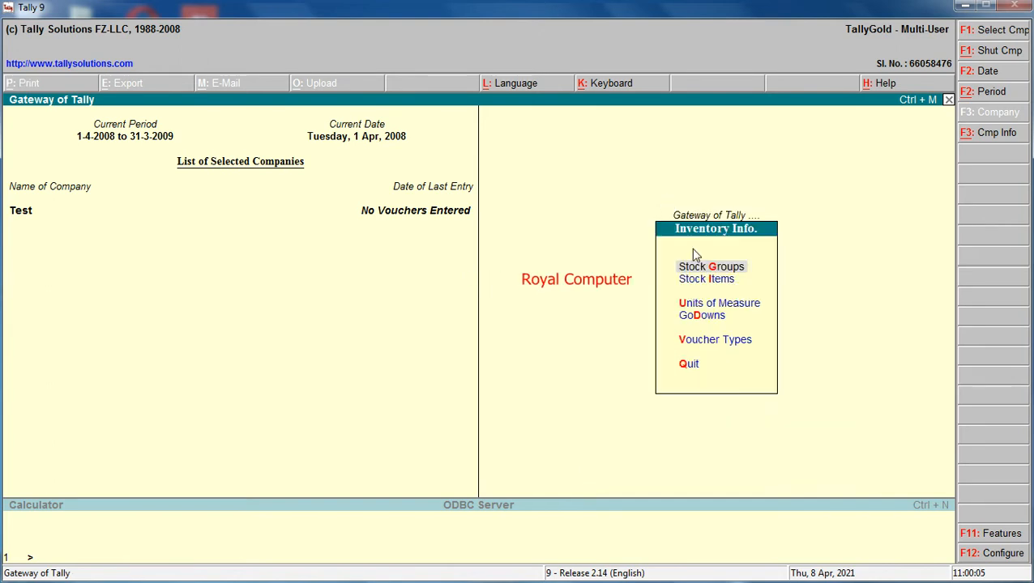
{"action": "left_click", "coordinate": [698, 317]}
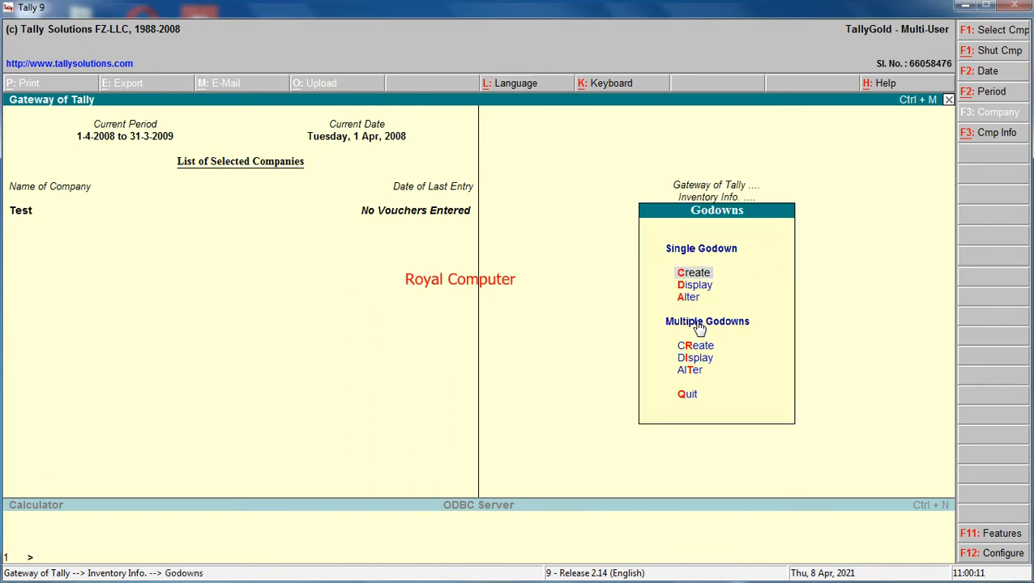
{"action": "left_click", "coordinate": [701, 275]}
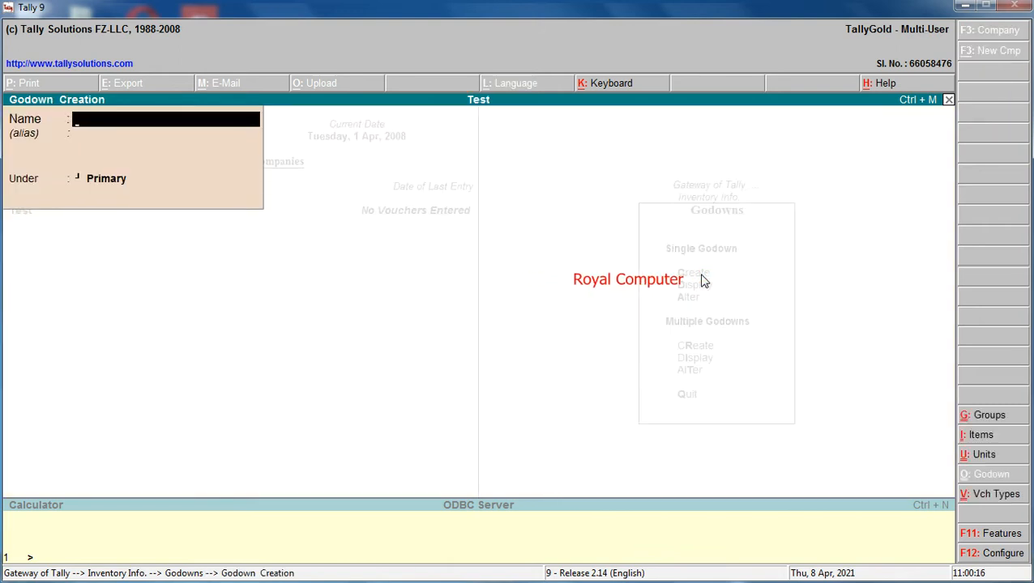
{"action": "type", "text": "Deori"}
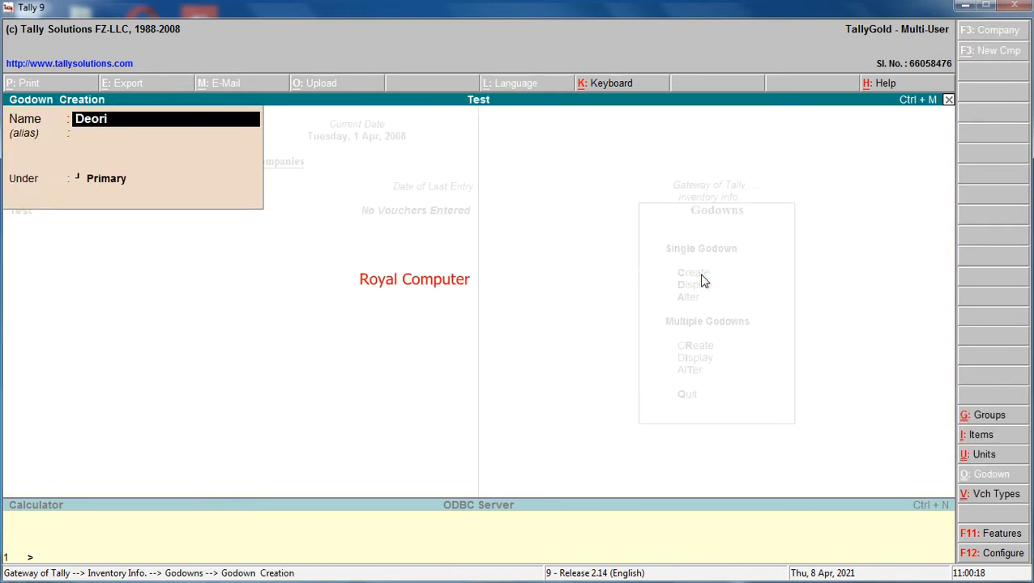
{"action": "key", "text": "Return"}
{"action": "key", "text": "Return"}
Create two more godowns under Primary named Sagar and Bhopal, and leave godown creation.
{"action": "type", "text": "S"}
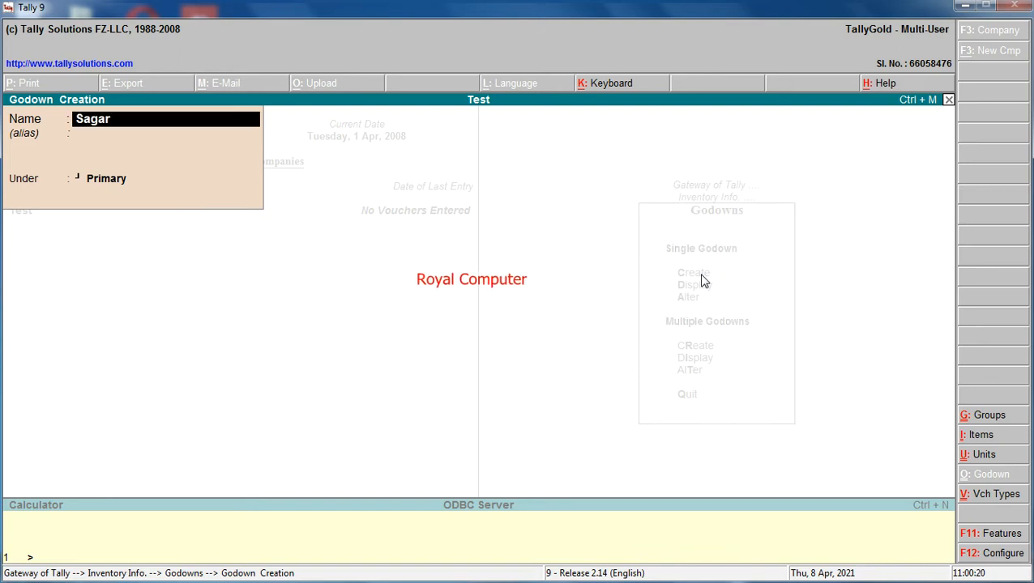
{"action": "type", "text": "agar"}
{"action": "key", "text": "Return"}
{"action": "key", "text": "Return"}
{"action": "type", "text": "Bhopal"}
{"action": "key", "text": "Return"}
{"action": "key", "text": "Return"}
{"action": "key", "text": "Return"}
{"action": "key", "text": "Return"}
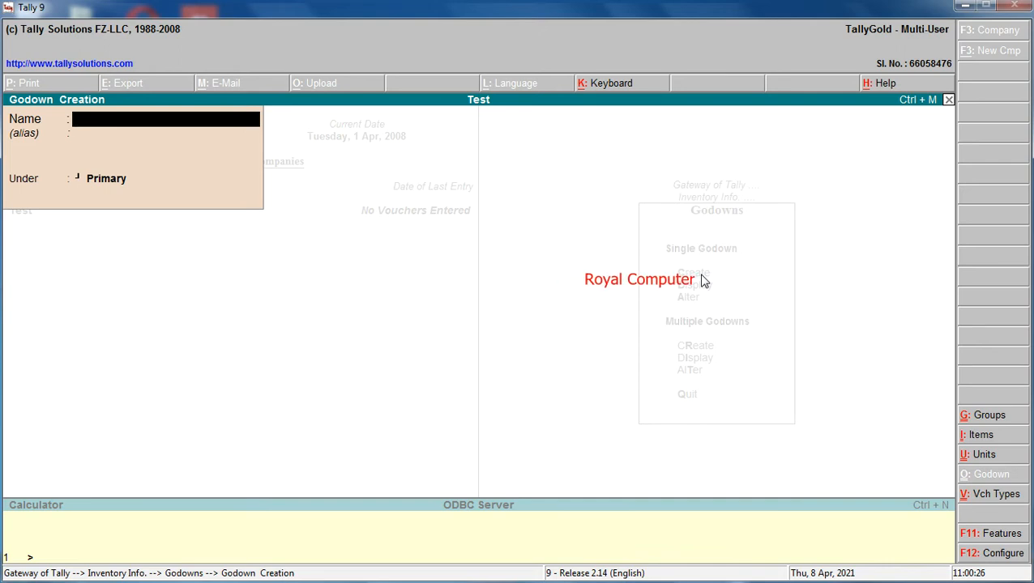
{"action": "key", "text": "Escape"}
{"action": "key", "text": "y"}
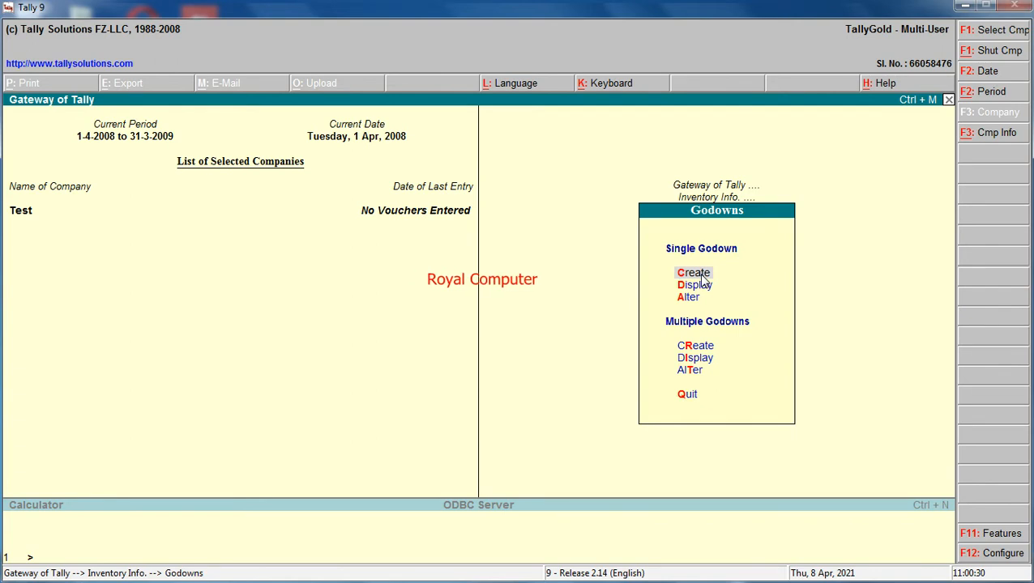
Look over the list of godowns offered for single-godown display.
{"action": "key", "text": "Down"}
{"action": "key", "text": "Return"}
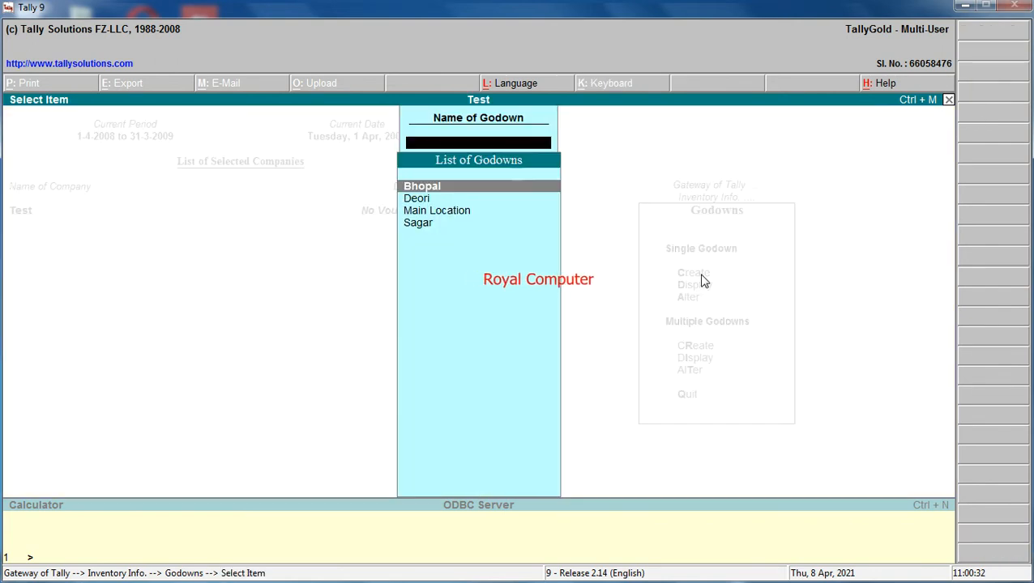
{"action": "key", "text": "Escape"}
{"action": "key", "text": "Escape"}
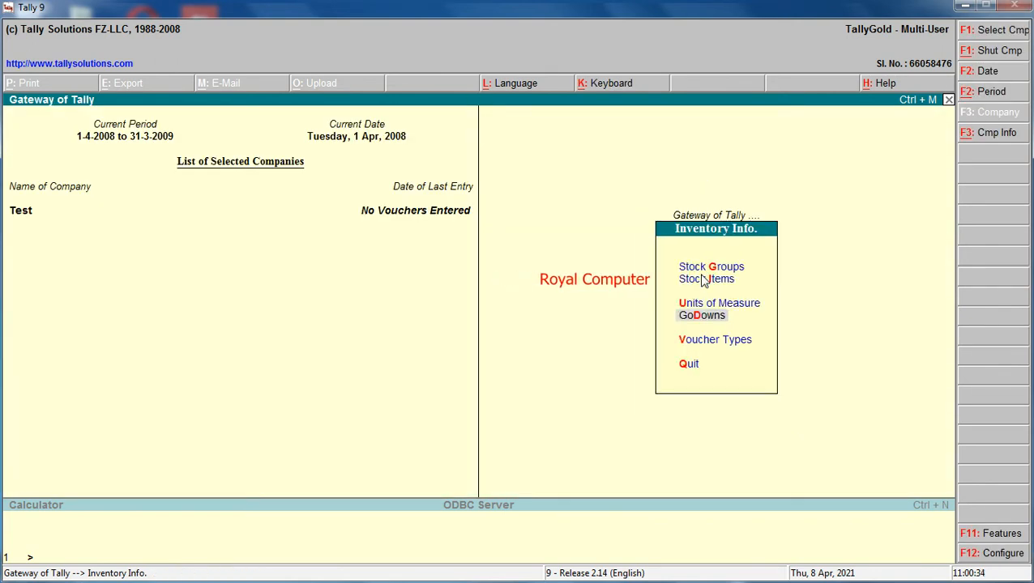
Display multiple godowns for All Items and check their names and parent groups.
{"action": "key", "text": "Return"}
{"action": "key", "text": "Down"}
{"action": "key", "text": "Down"}
{"action": "key", "text": "Down"}
{"action": "key", "text": "Down"}
{"action": "key", "text": "Return"}
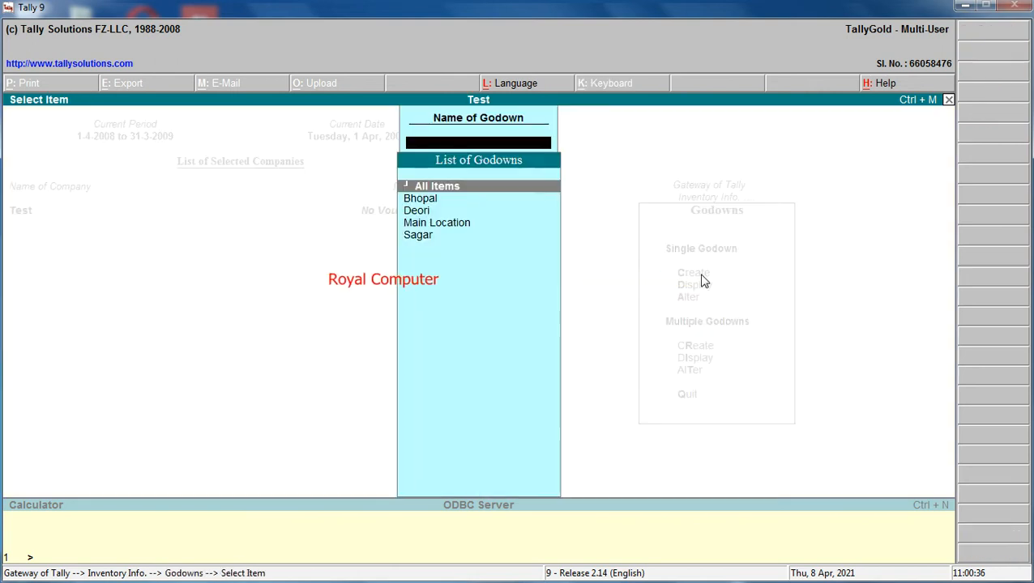
{"action": "key", "text": "Return"}
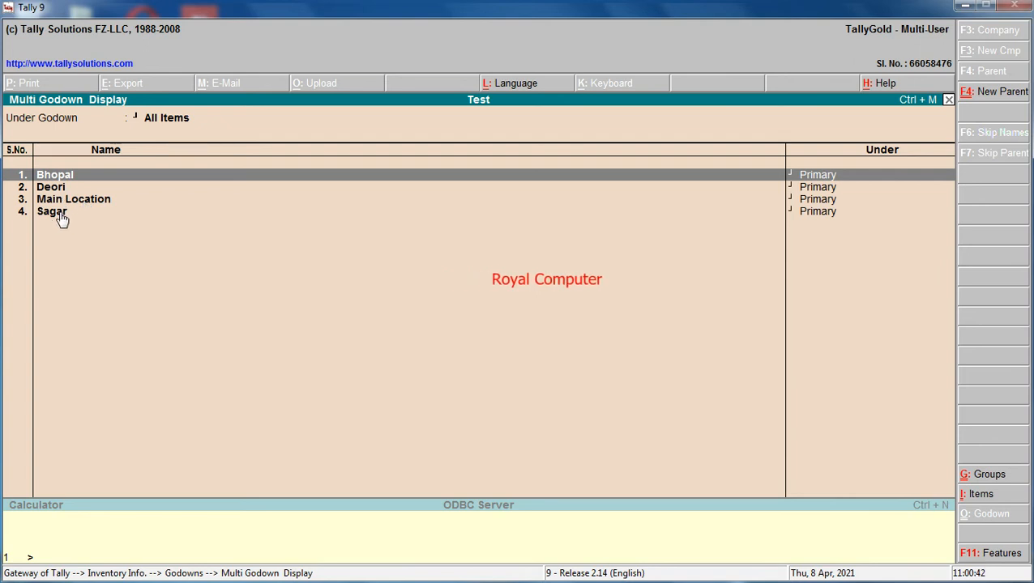
{"action": "key", "text": "Escape"}
{"action": "key", "text": "Escape"}
{"action": "key", "text": "Escape"}
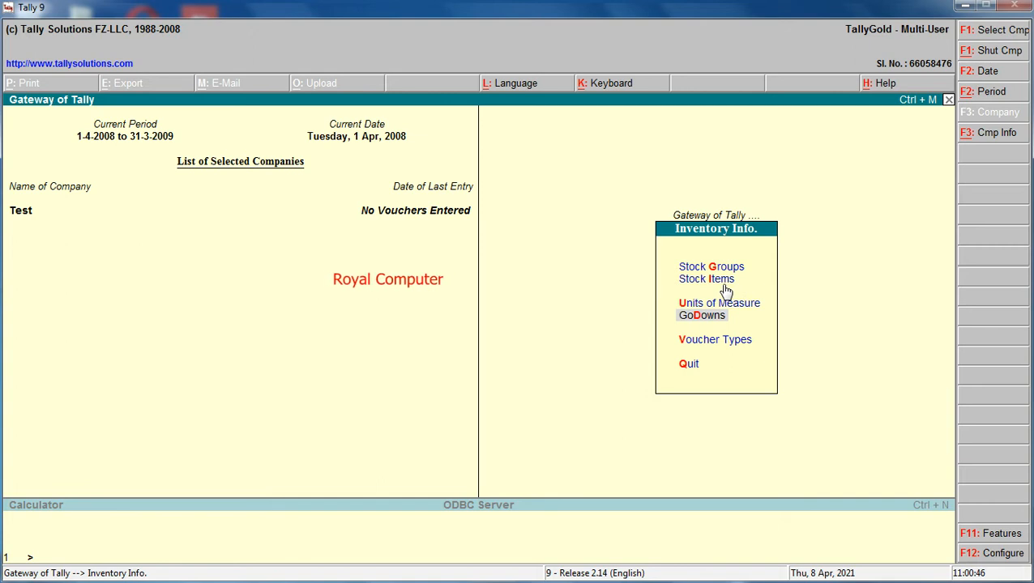
{"action": "key", "text": "Escape"}
Create a simple unit of measure with the symbol nos, keeping the default decimal places.
{"action": "left_click", "coordinate": [729, 249]}
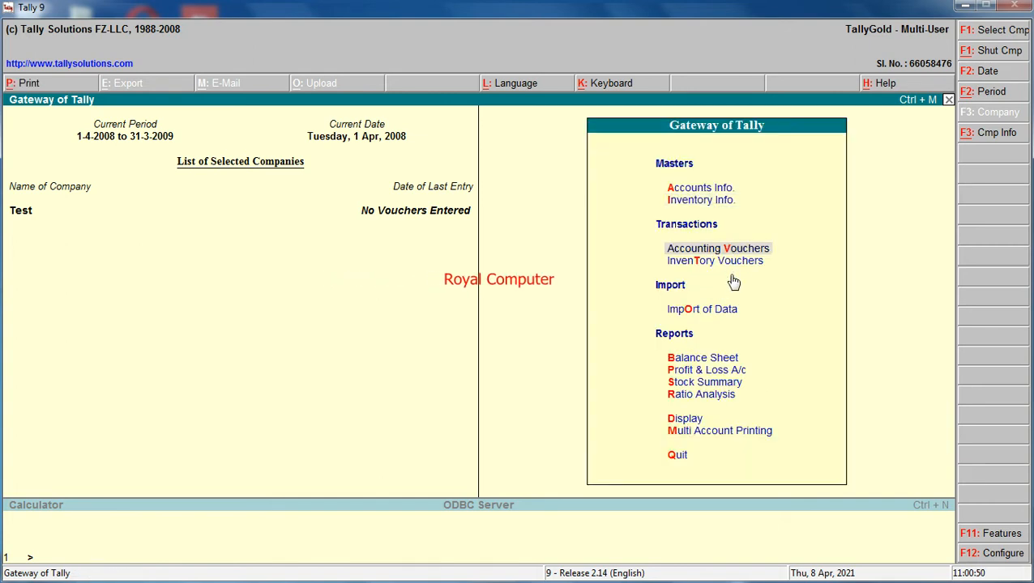
{"action": "key", "text": "Up"}
{"action": "key", "text": "Up"}
{"action": "key", "text": "Down"}
{"action": "key", "text": "Return"}
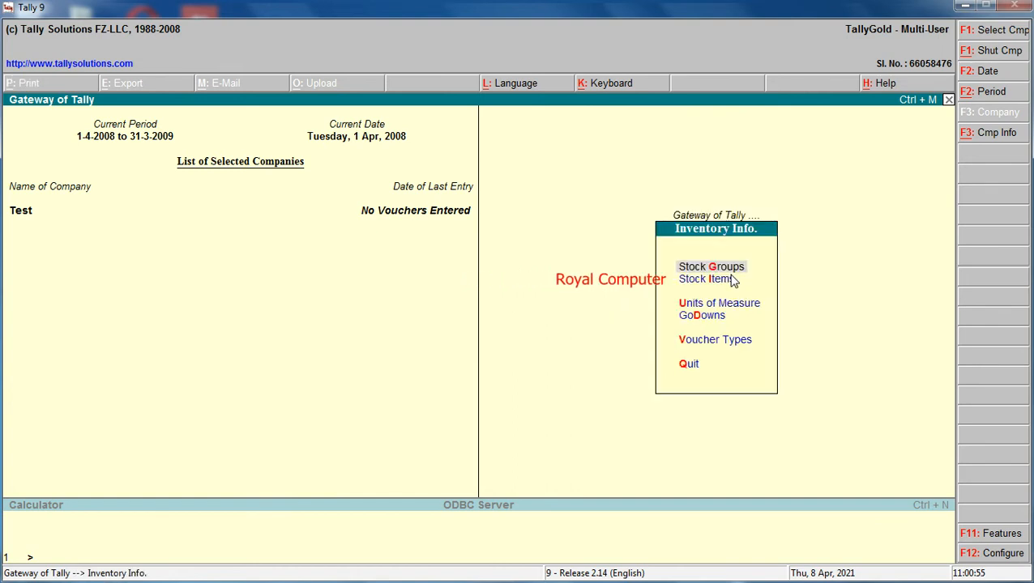
{"action": "key", "text": "Down"}
{"action": "key", "text": "Down"}
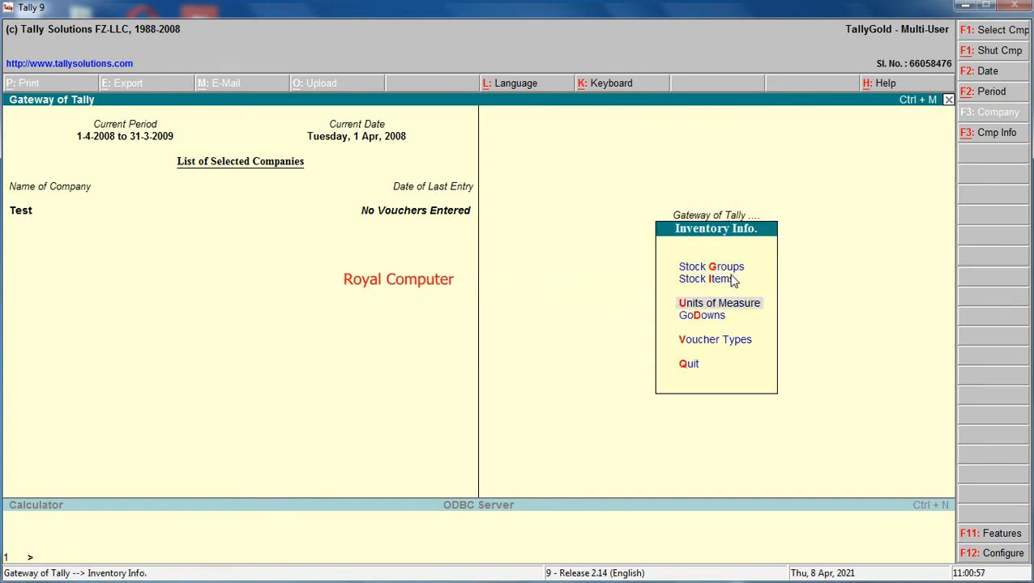
{"action": "key", "text": "Return"}
{"action": "key", "text": "Return"}
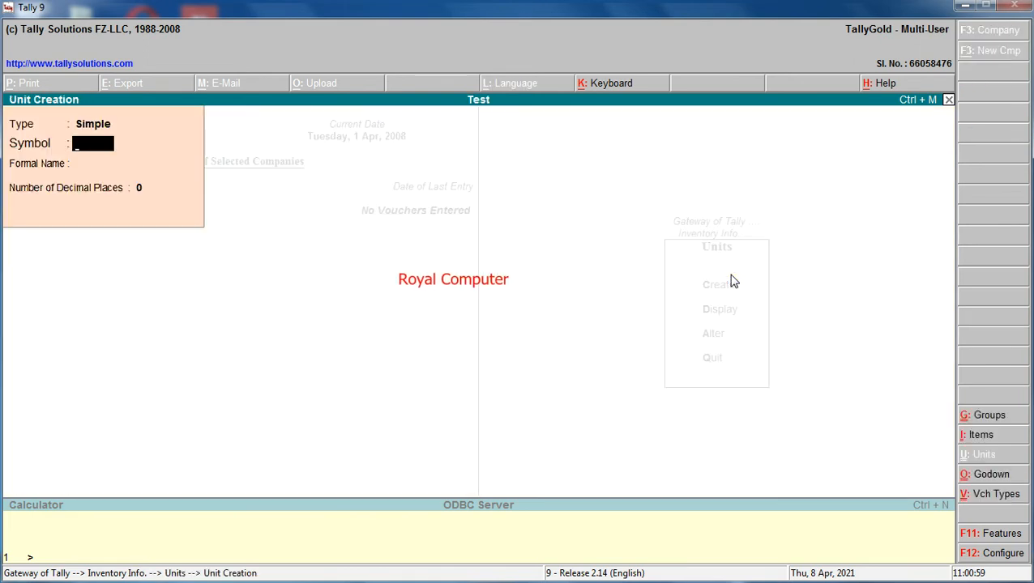
{"action": "type", "text": "nos"}
{"action": "key", "text": "Return"}
{"action": "key", "text": "Return"}
Create a stock item named Computer under Primary with nos as its unit.
{"action": "key", "text": "Return"}
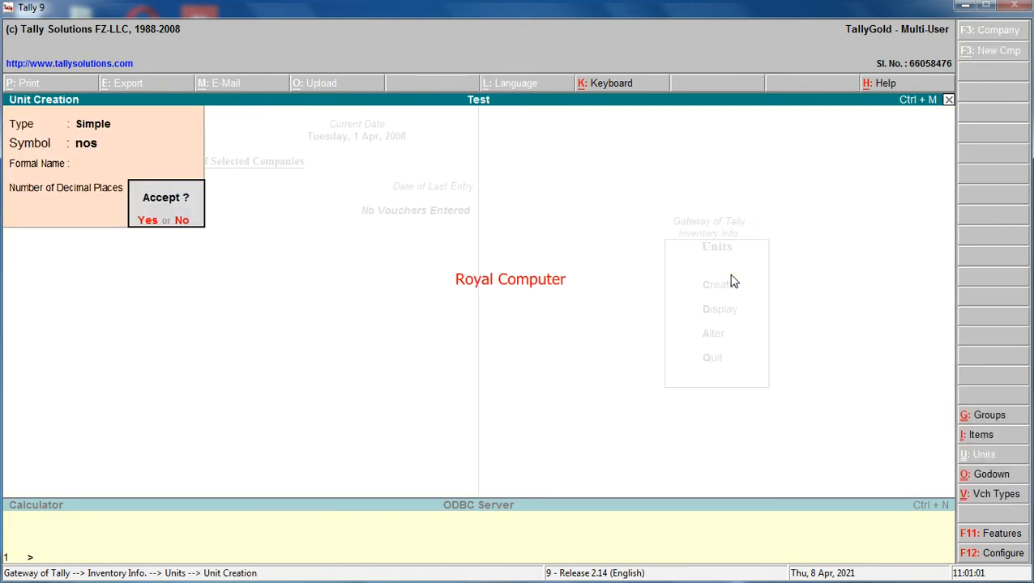
{"action": "key", "text": "Return"}
{"action": "key", "text": "Escape"}
{"action": "key", "text": "Escape"}
{"action": "key", "text": "Down"}
{"action": "key", "text": "Up"}
{"action": "key", "text": "Up"}
{"action": "key", "text": "Return"}
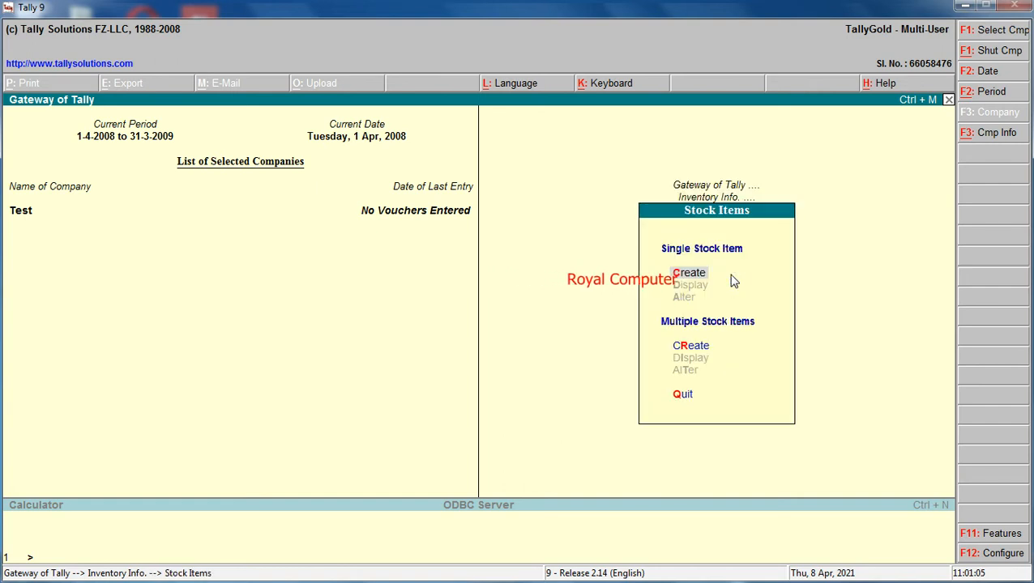
{"action": "key", "text": "Return"}
{"action": "type", "text": "Computer"}
{"action": "key", "text": "Return"}
{"action": "key", "text": "Return"}
{"action": "type", "text": "nos"}
{"action": "key", "text": "Return"}
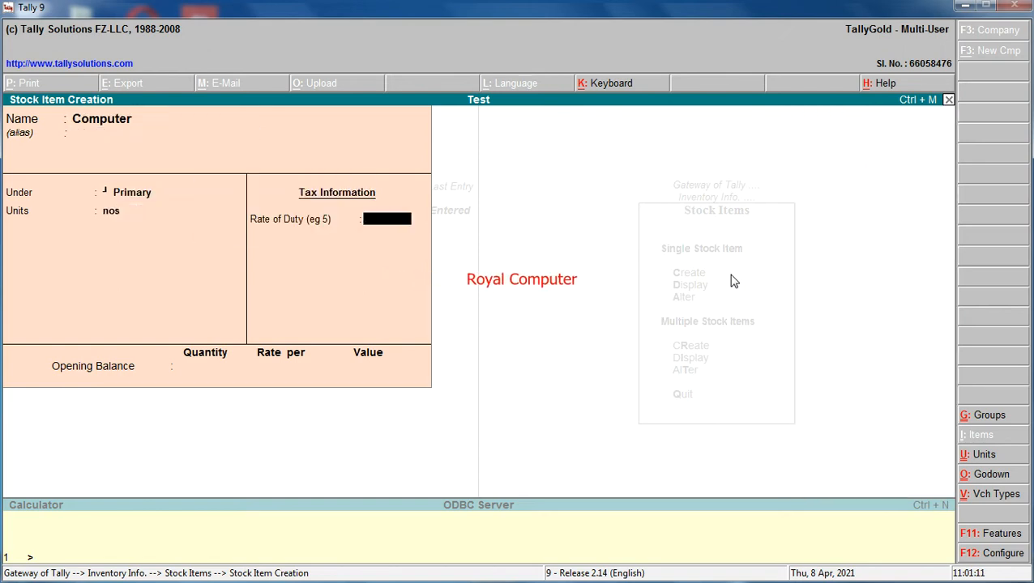
{"action": "key", "text": "Return"}
{"action": "key", "text": "Return"}
Create a stock item named Oil under Primary, adding a new simple unit ltr for it during creation.
{"action": "key", "text": "Return"}
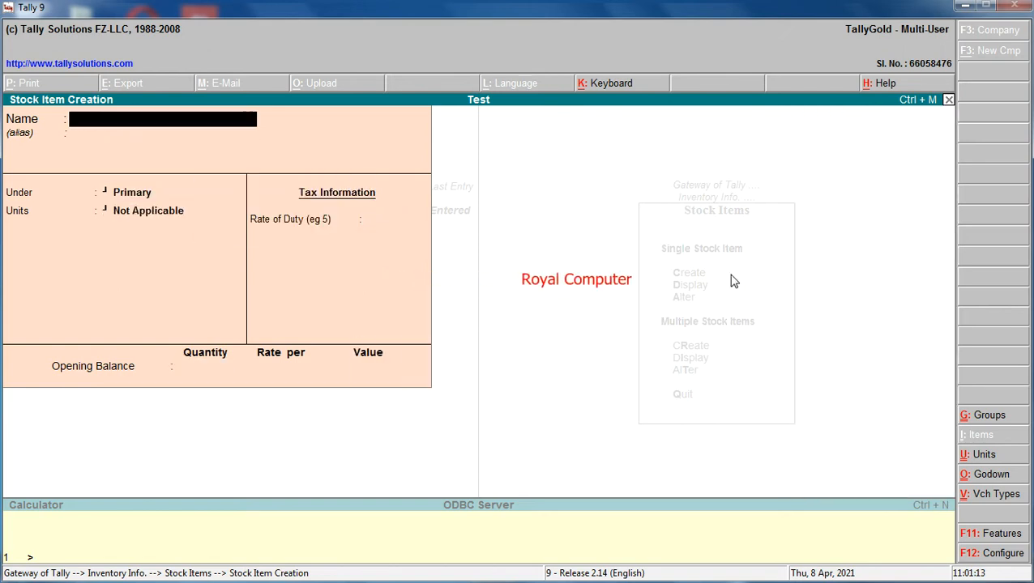
{"action": "type", "text": "Oil"}
{"action": "key", "text": "Return"}
{"action": "key", "text": "Return"}
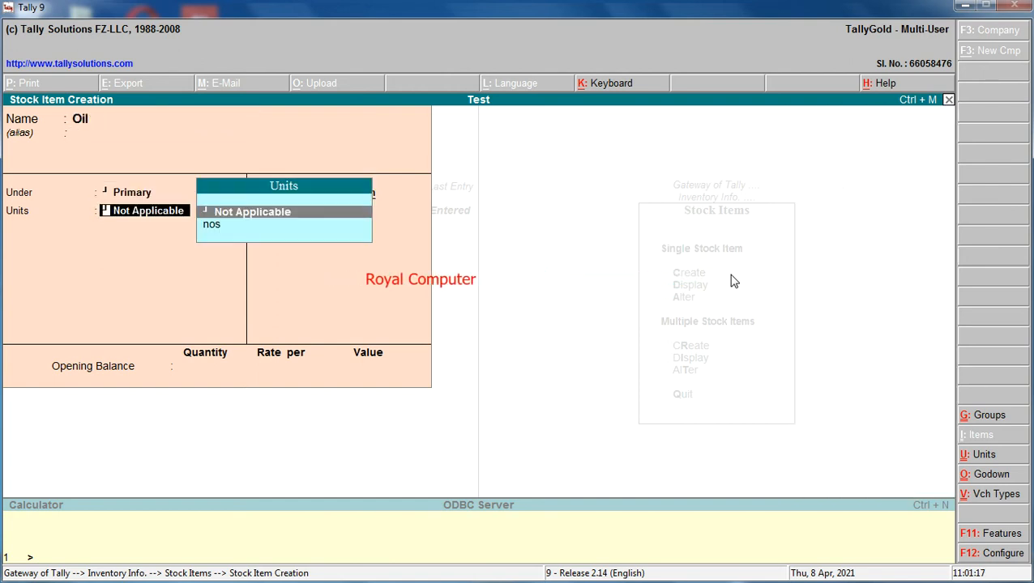
{"action": "key", "text": "alt+c"}
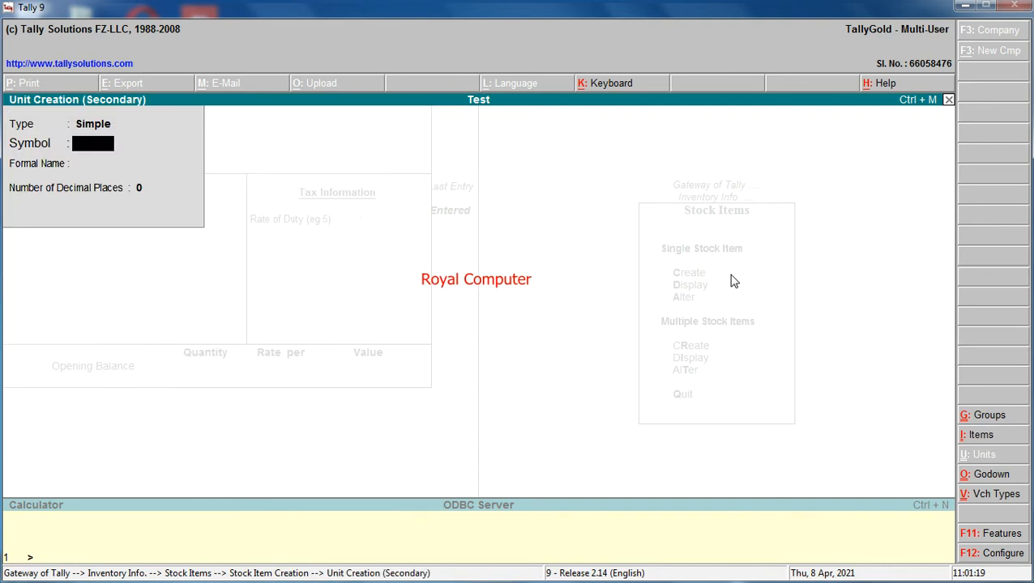
{"action": "type", "text": "ltr"}
{"action": "key", "text": "Return"}
{"action": "key", "text": "Return"}
{"action": "key", "text": "Return"}
{"action": "key", "text": "Return"}
{"action": "key", "text": "Return"}
{"action": "key", "text": "Return"}
{"action": "key", "text": "Return"}
Create a stock item named Printer under Primary with nos as its unit, and leave stock item creation.
{"action": "type", "text": "Printer"}
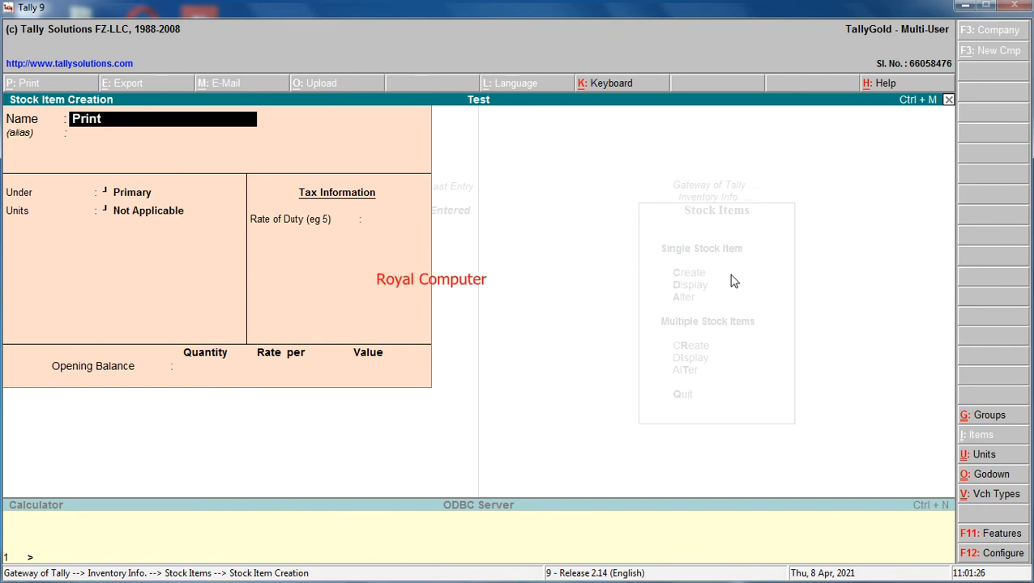
{"action": "key", "text": "Return"}
{"action": "key", "text": "Return"}
{"action": "key", "text": "Return"}
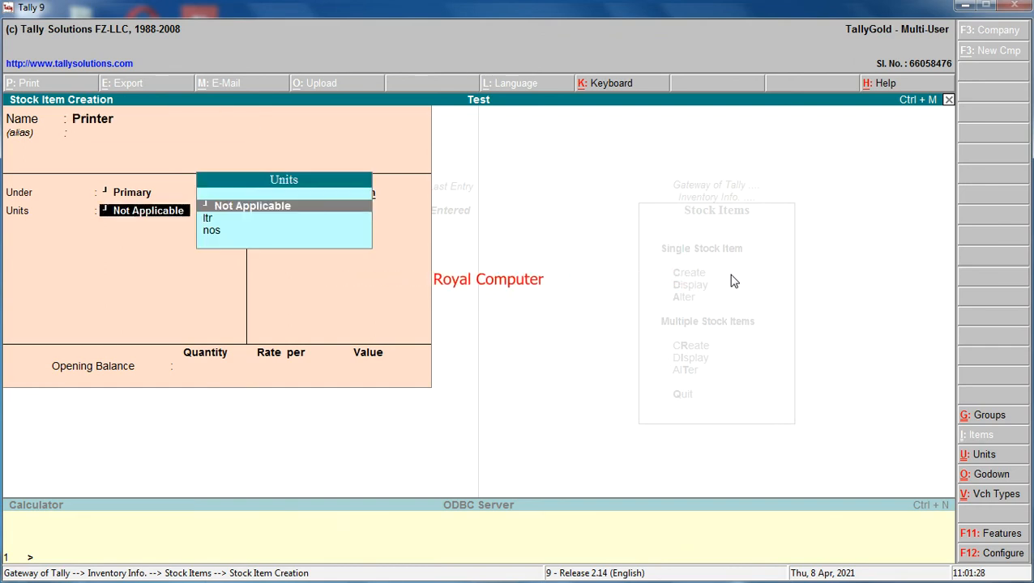
{"action": "type", "text": "n"}
{"action": "key", "text": "Return"}
{"action": "key", "text": "Return"}
{"action": "key", "text": "Return"}
{"action": "key", "text": "Return"}
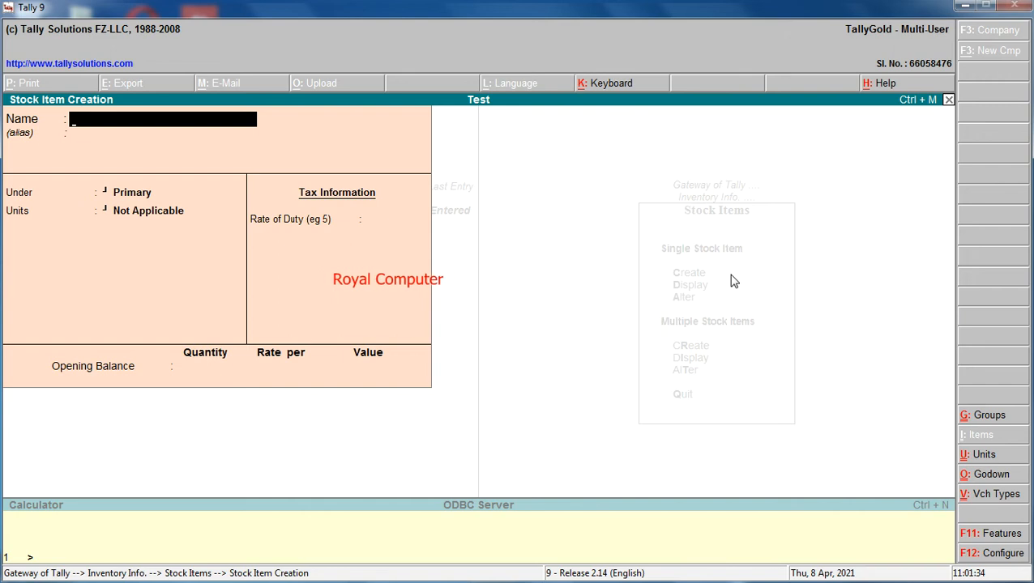
{"action": "key", "text": "Escape"}
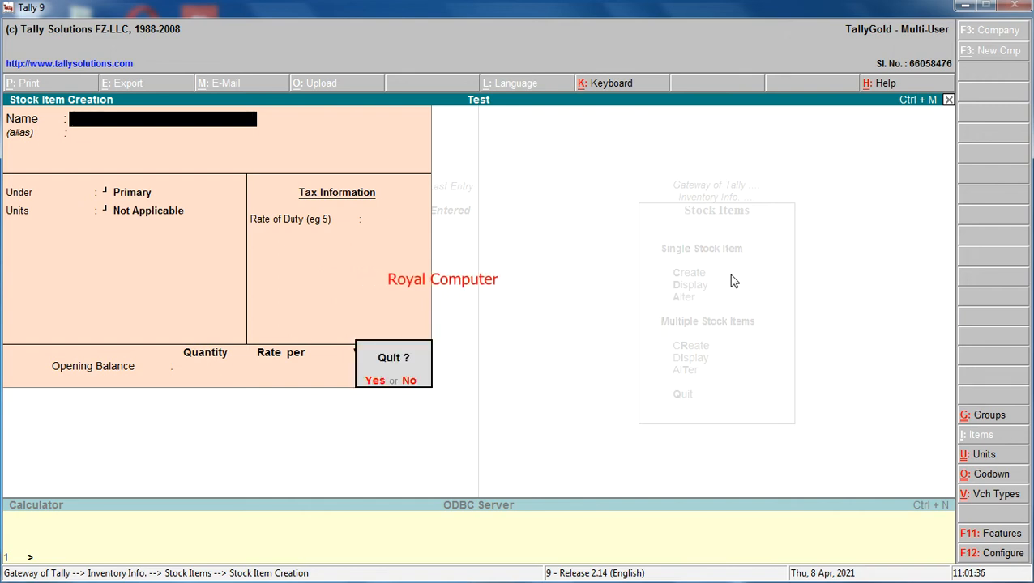
{"action": "key", "text": "Return"}
Start a purchase voucher from Accounting Vouchers with Cash as the party account and no reference.
{"action": "key", "text": "Escape"}
{"action": "key", "text": "Escape"}
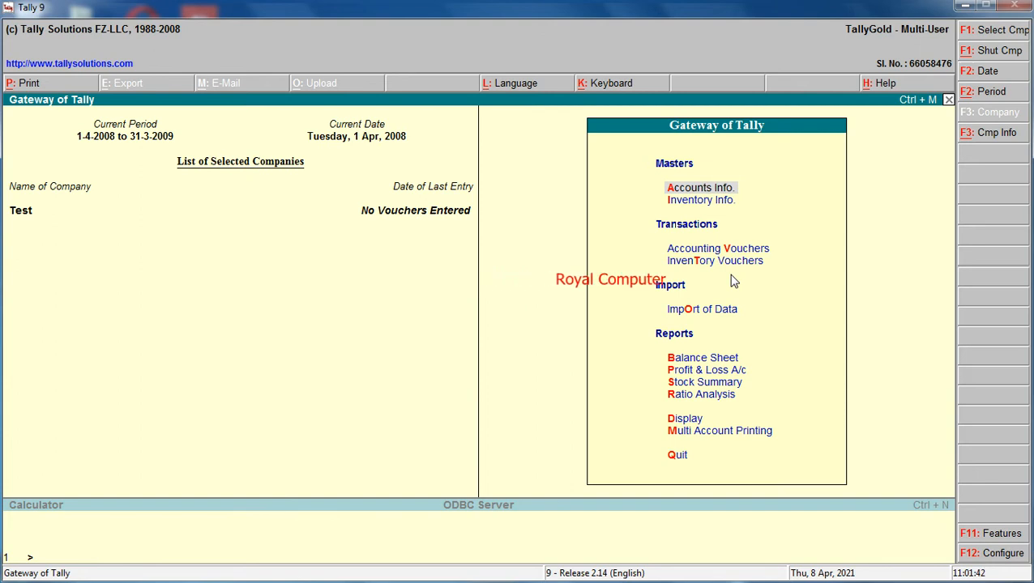
{"action": "key", "text": "Down"}
{"action": "key", "text": "Down"}
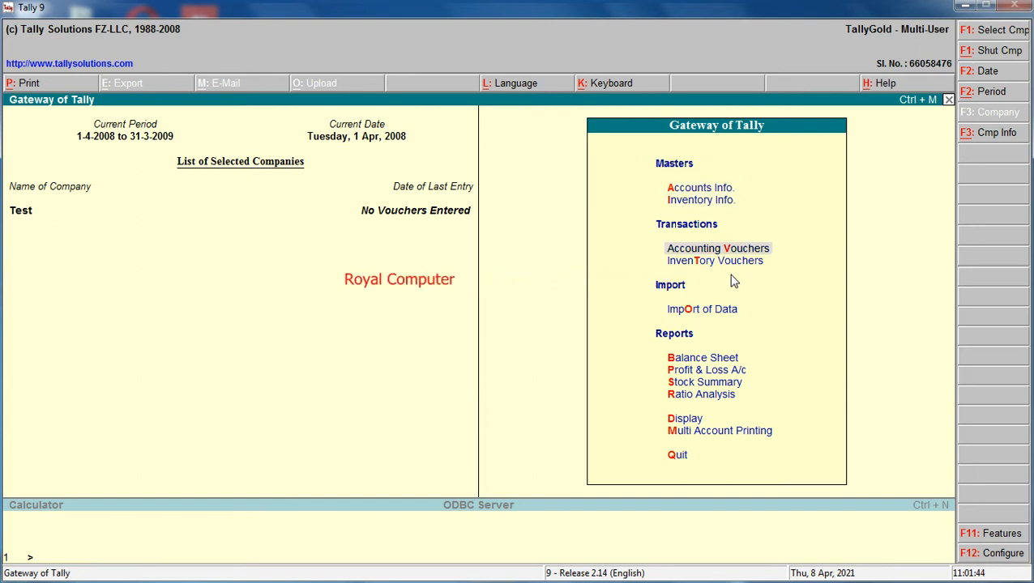
{"action": "key", "text": "Return"}
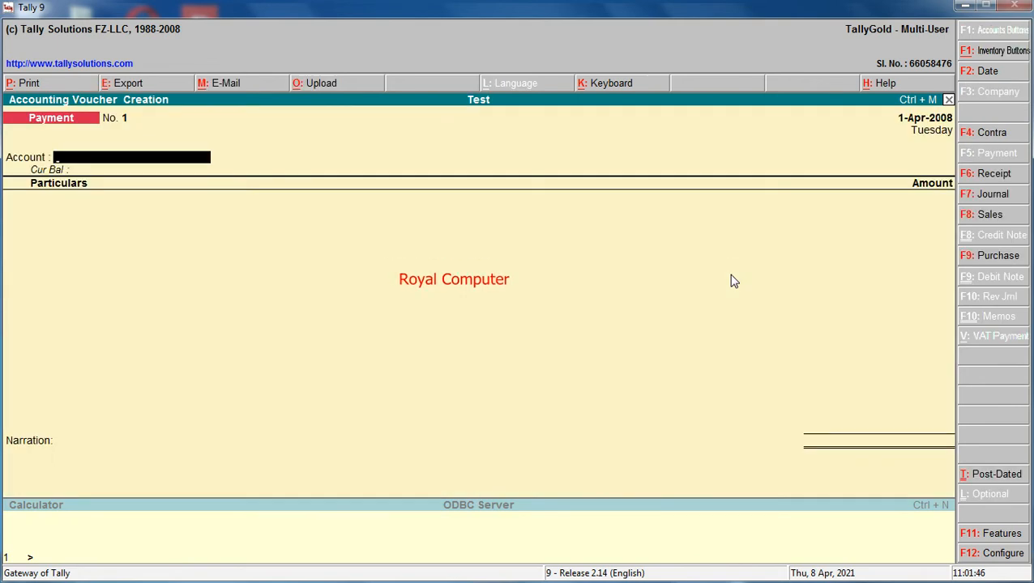
{"action": "key", "text": "F9"}
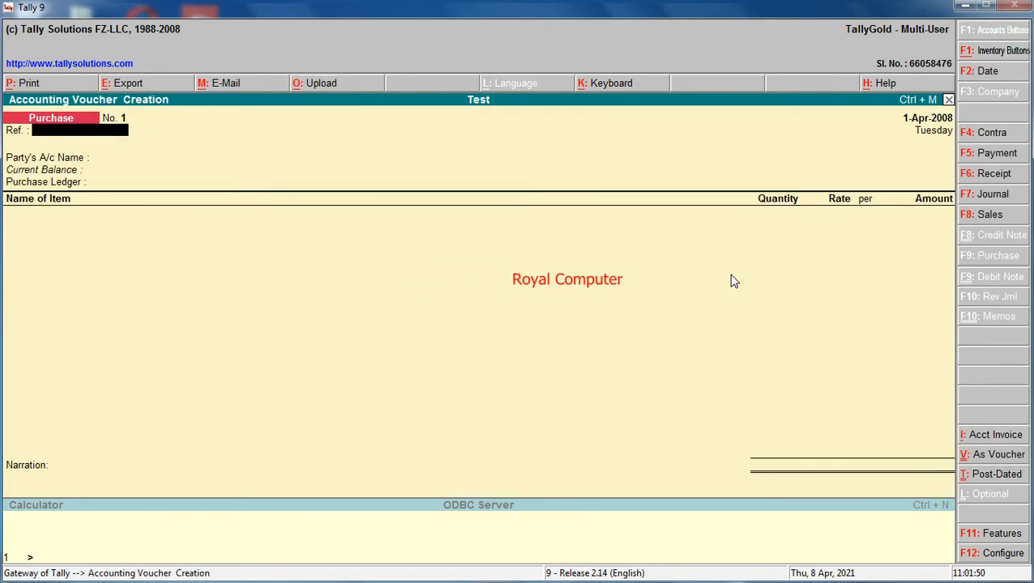
{"action": "key", "text": "Return"}
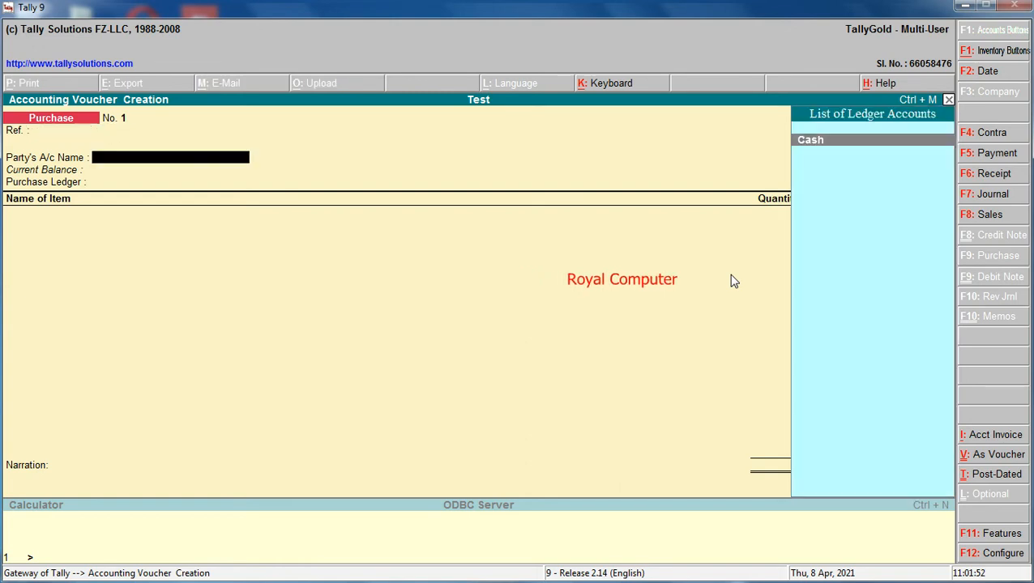
{"action": "key", "text": "Return"}
{"action": "key", "text": "Return"}
{"action": "key", "text": "Return"}
{"action": "key", "text": "Return"}
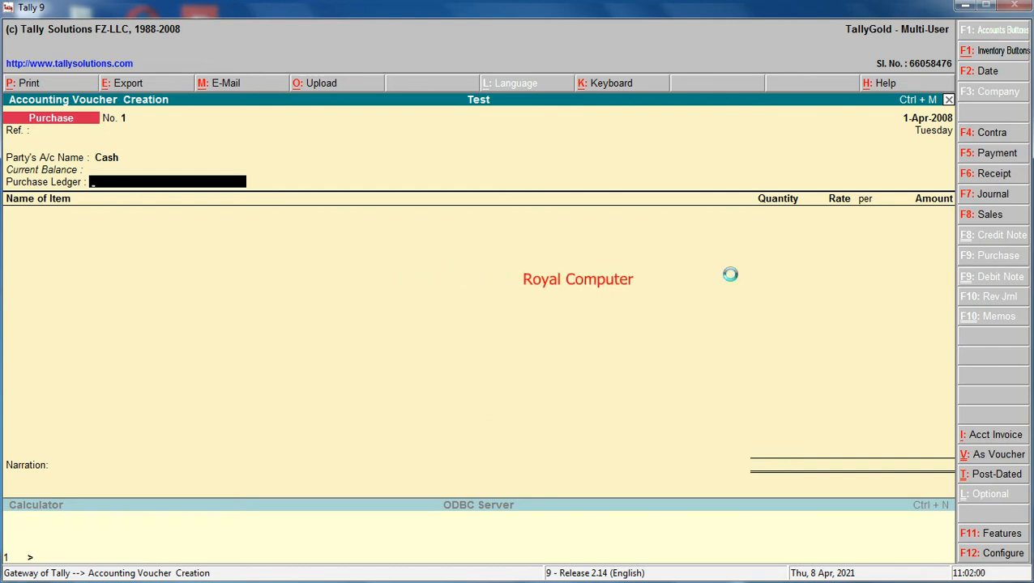
Create a ledger named Purchase under Purchase Accounts from within the voucher and use it as the purchase ledger.
{"action": "key", "text": "alt+c"}
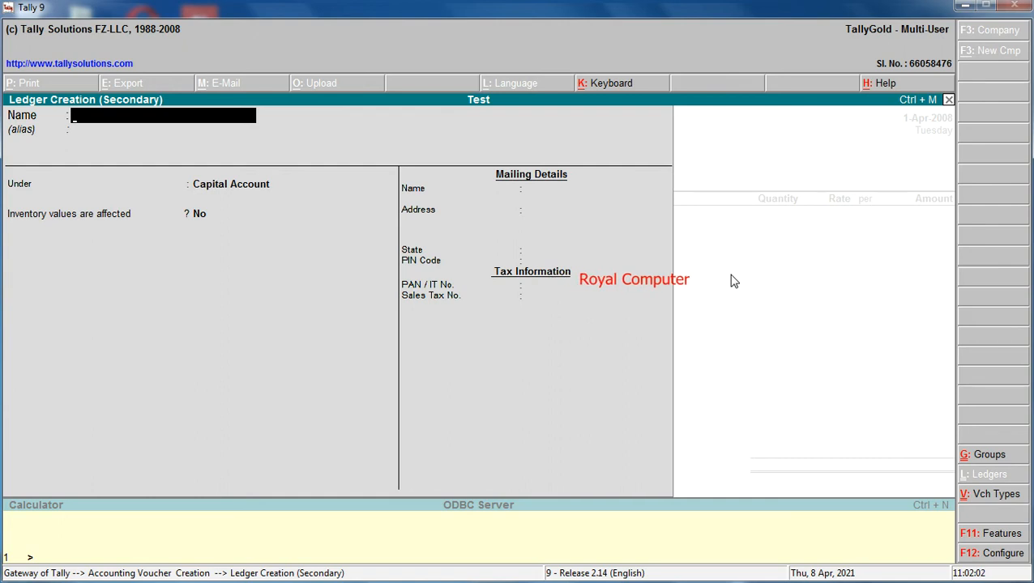
{"action": "type", "text": "Purchase"}
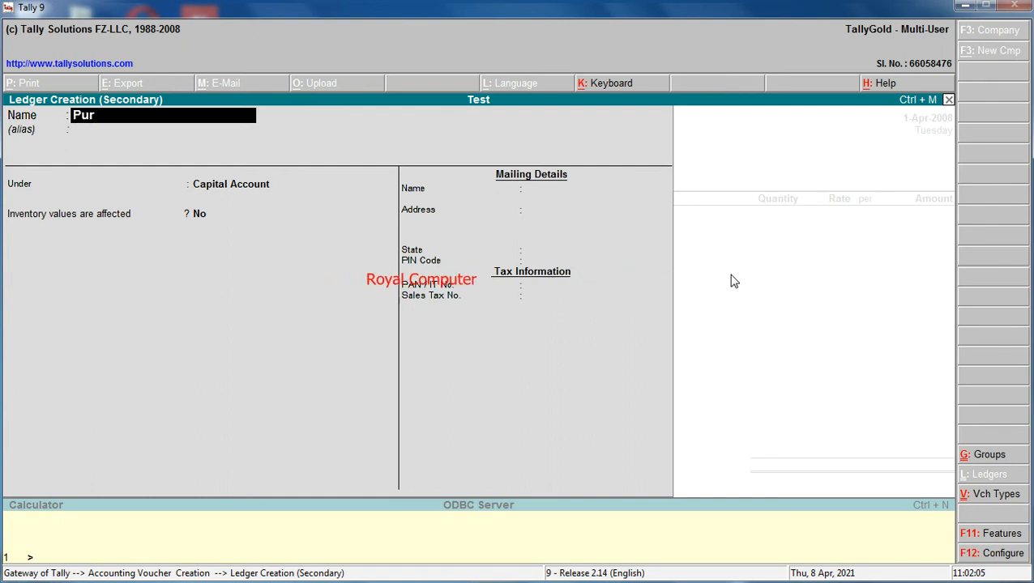
{"action": "key", "text": "Return"}
{"action": "key", "text": "Return"}
{"action": "type", "text": "Pur"}
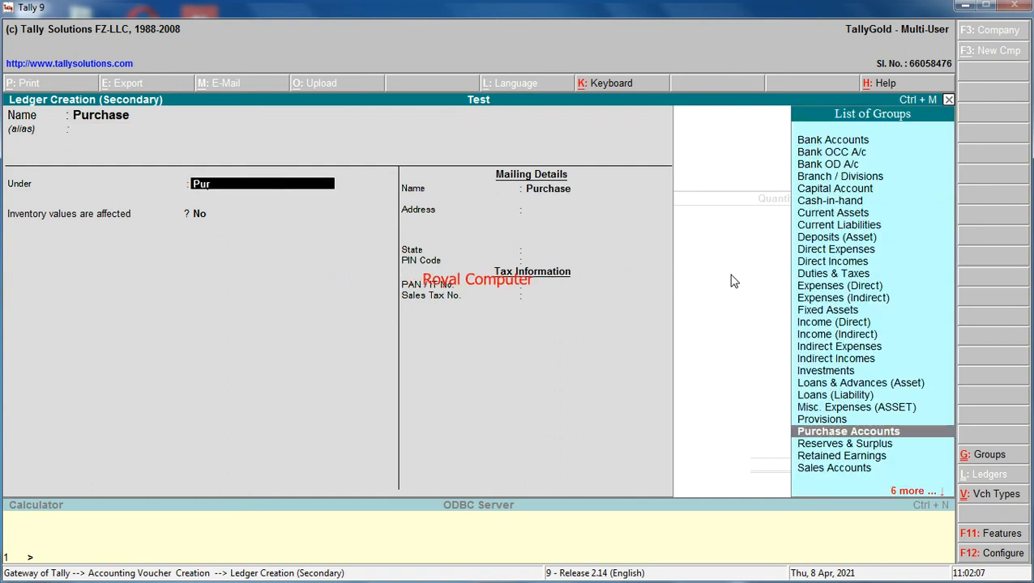
{"action": "key", "text": "Return"}
{"action": "key", "text": "Return"}
{"action": "key", "text": "Return"}
Add Computer to the purchase voucher and allocate 10 nos to the Deori godown at a rate of 10000.
{"action": "type", "text": "C"}
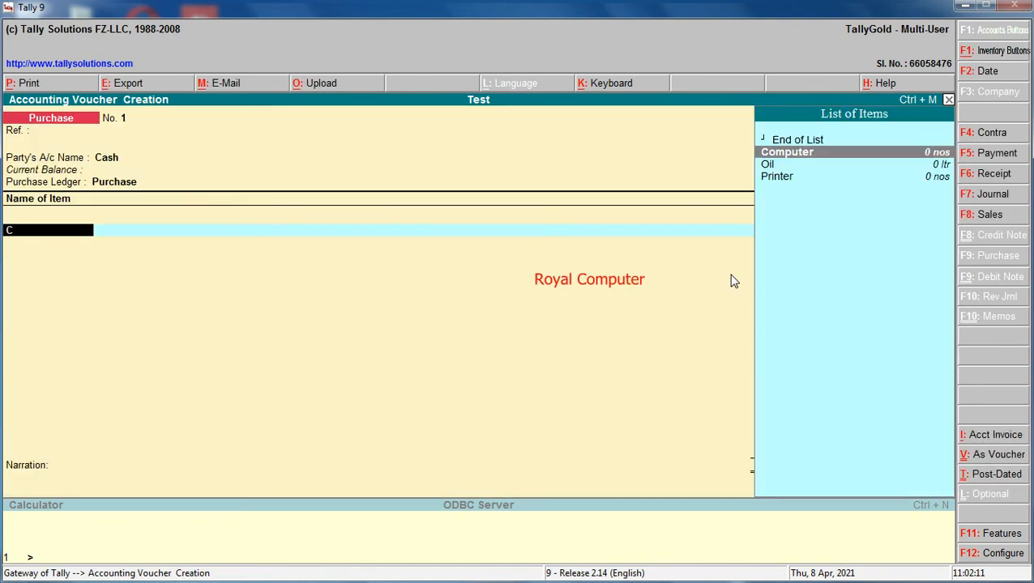
{"action": "type", "text": "om"}
{"action": "key", "text": "Return"}
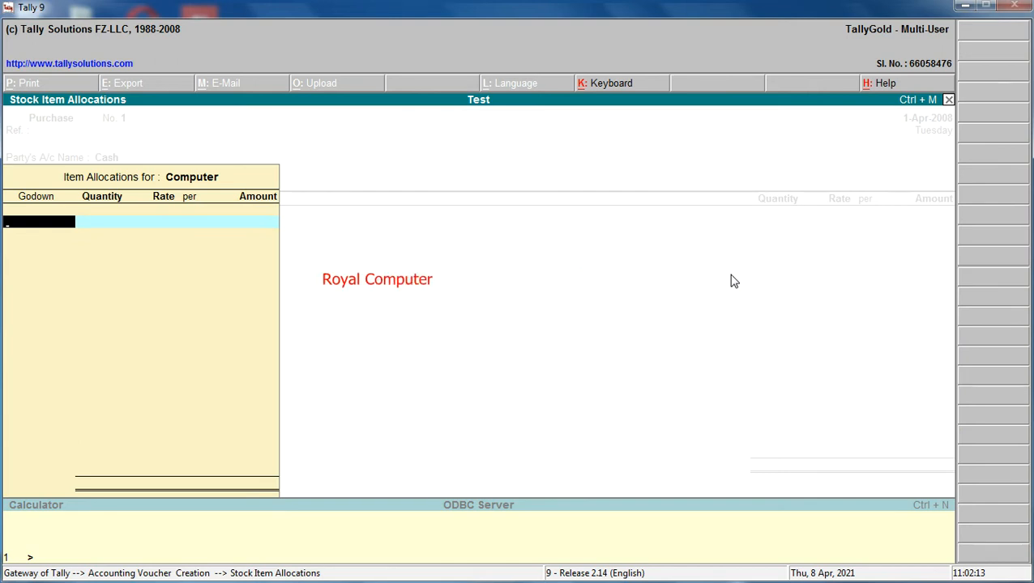
{"action": "key", "text": "Escape"}
{"action": "key", "text": "Return"}
{"action": "key", "text": "Return"}
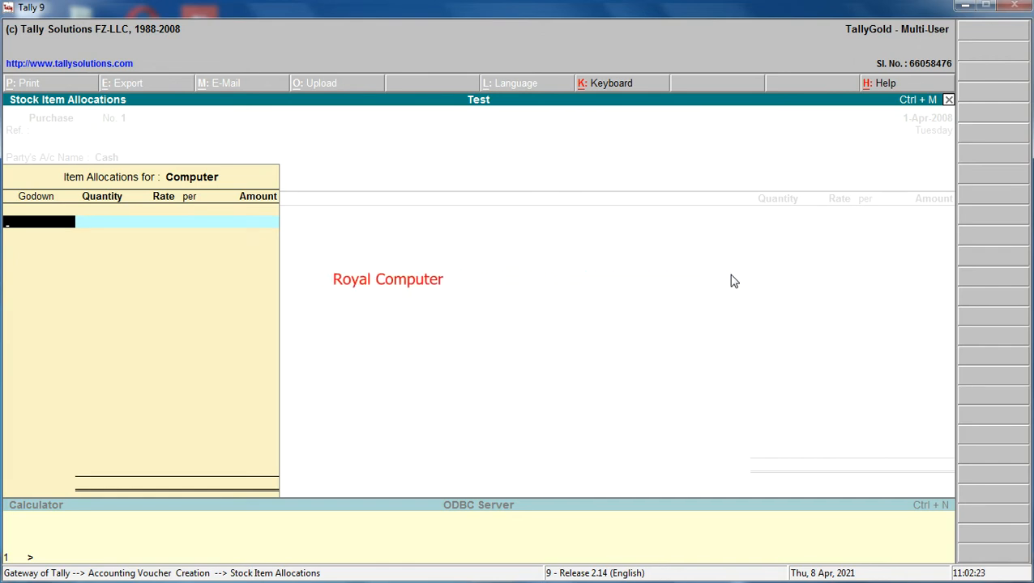
{"action": "type", "text": "D"}
{"action": "key", "text": "Return"}
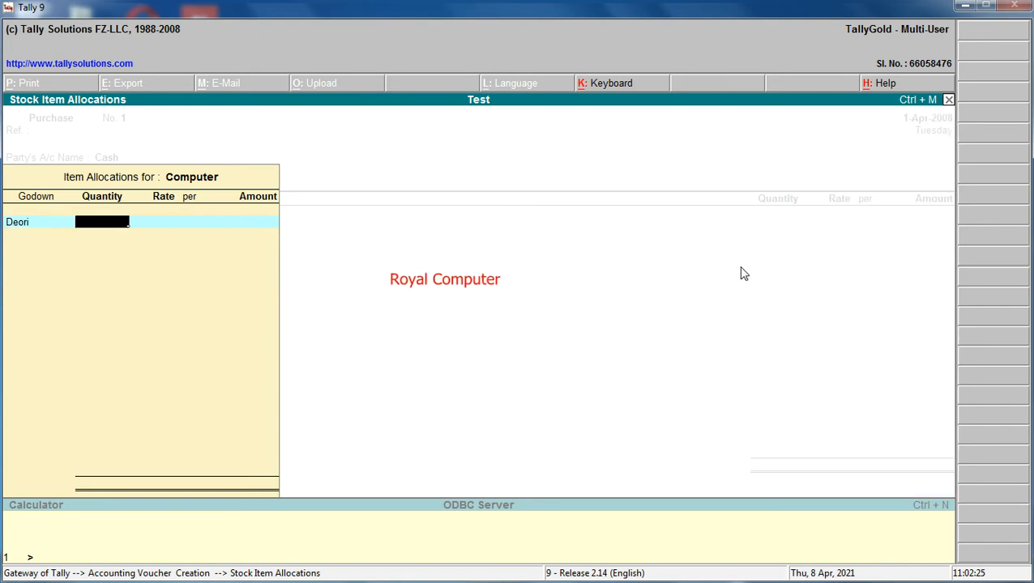
{"action": "type", "text": "10"}
{"action": "key", "text": "Return"}
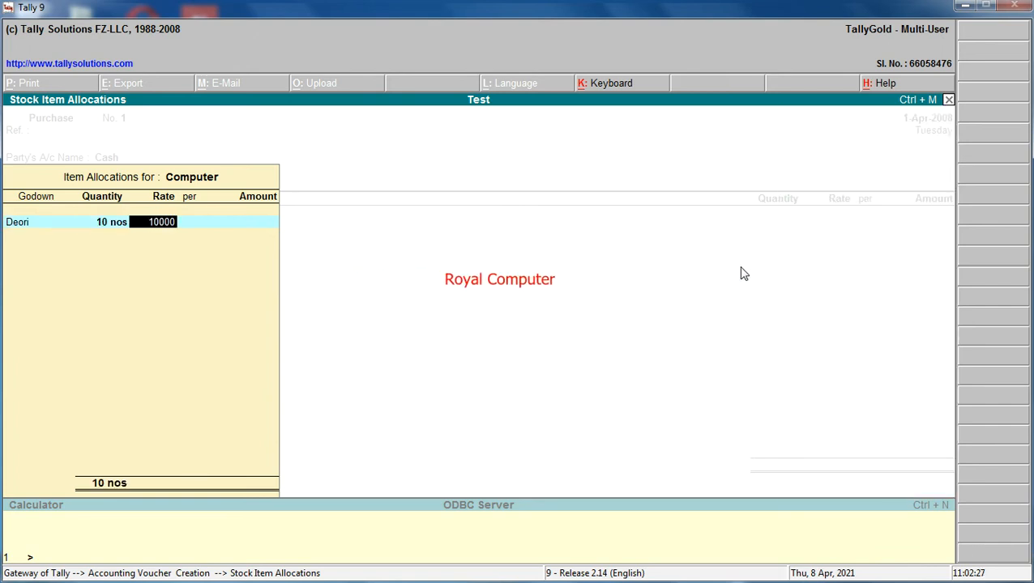
{"action": "key", "text": "Return"}
Allocate 5 nos of Computer to the Sagar godown at a rate of 10,000.
{"action": "key", "text": "Return"}
{"action": "type", "text": "S"}
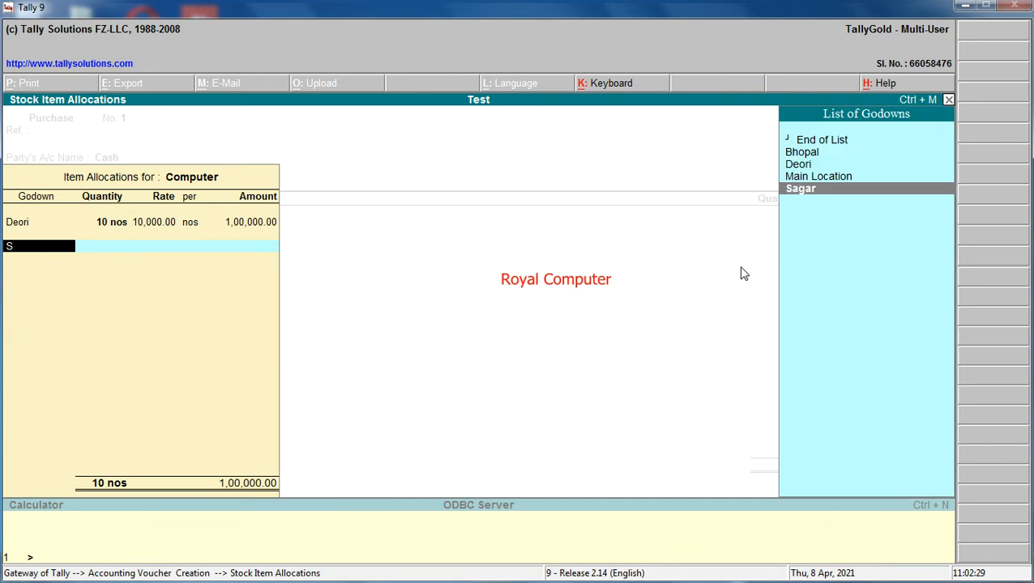
{"action": "type", "text": "ag"}
{"action": "key", "text": "Return"}
{"action": "type", "text": "5"}
Allocate 20 nos of Computer to the Bhopal godown at a rate of 10,000 and accept the item line.
{"action": "key", "text": "Return"}
{"action": "key", "text": "Return"}
{"action": "key", "text": "Return"}
{"action": "key", "text": "Return"}
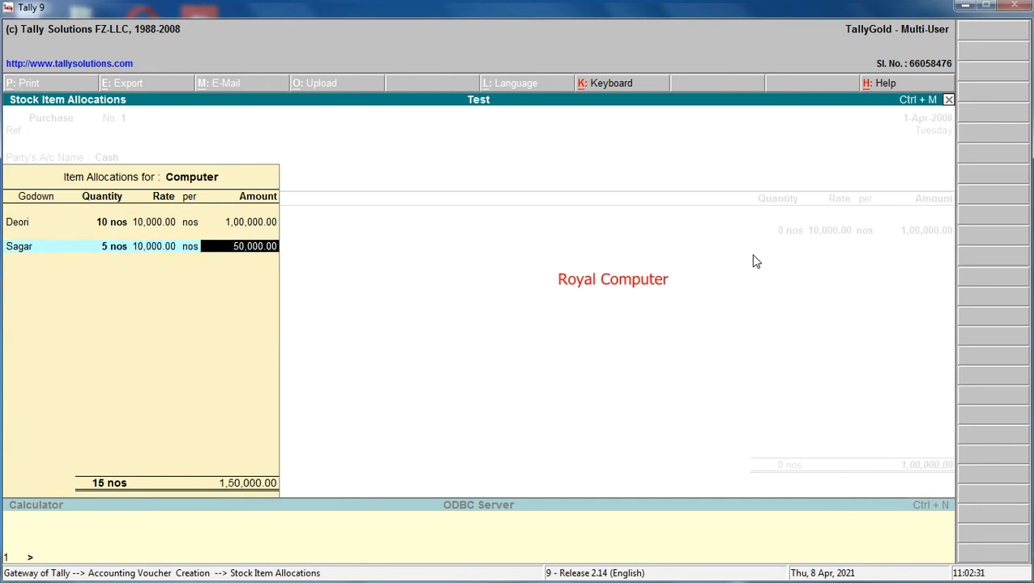
{"action": "type", "text": "B"}
{"action": "key", "text": "Return"}
{"action": "type", "text": "20"}
{"action": "key", "text": "Return"}
{"action": "key", "text": "Return"}
{"action": "key", "text": "Return"}
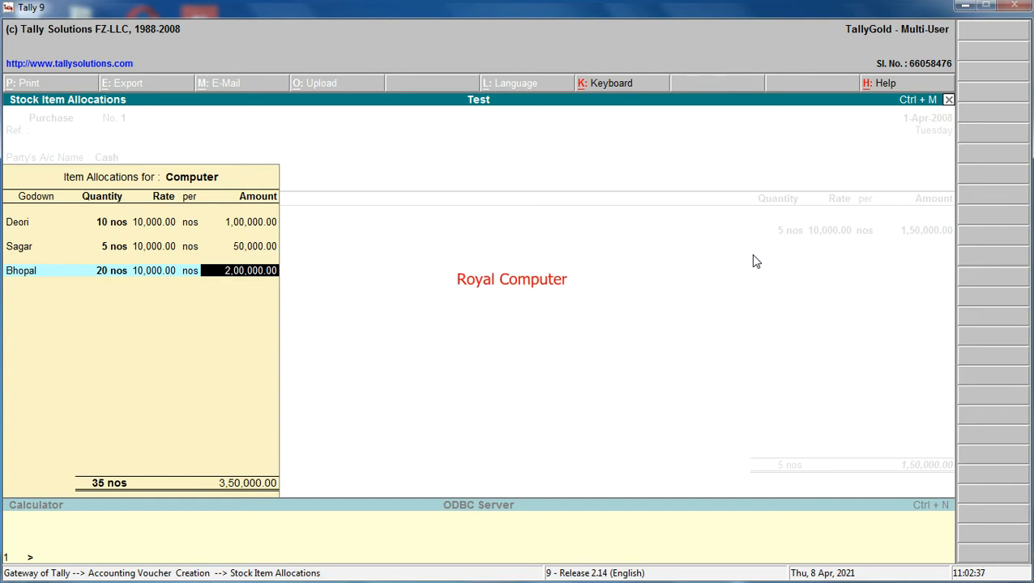
{"action": "key", "text": "Return"}
{"action": "key", "text": "Return"}
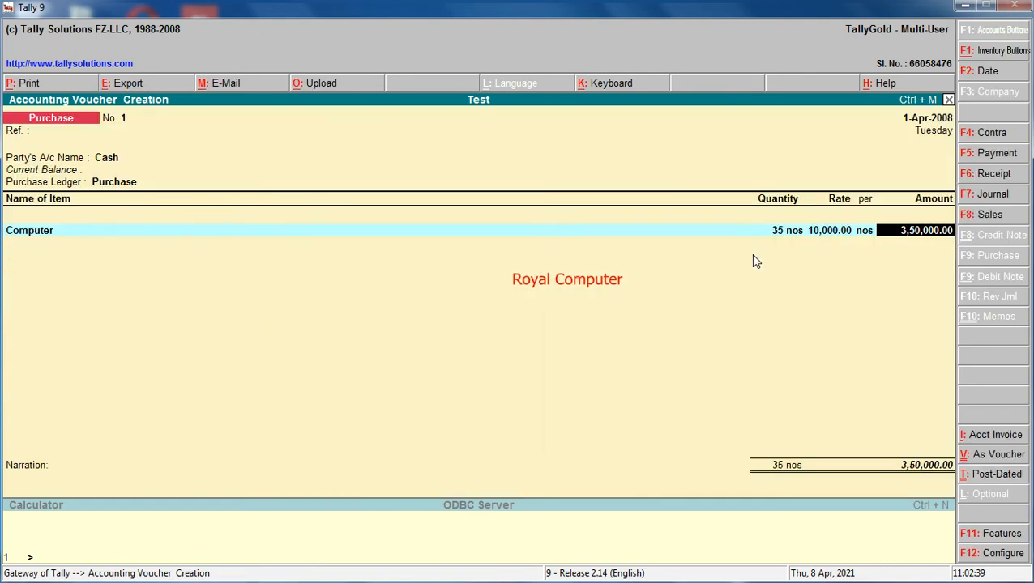
{"action": "key", "text": "Return"}
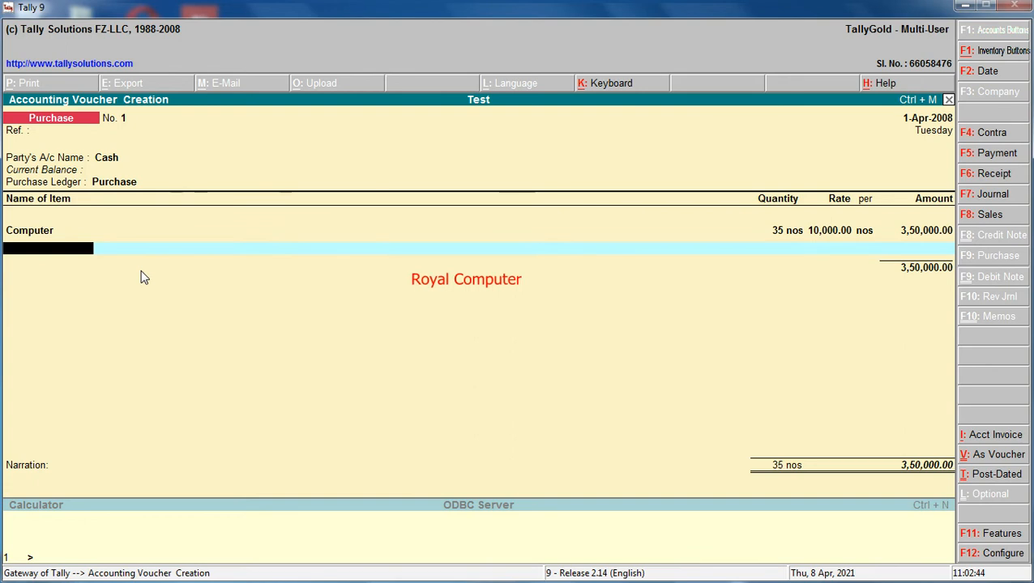
Add Printer to the purchase voucher and allocate 20 nos to the Deori godown at a rate of 5,000.
{"action": "type", "text": "Pr"}
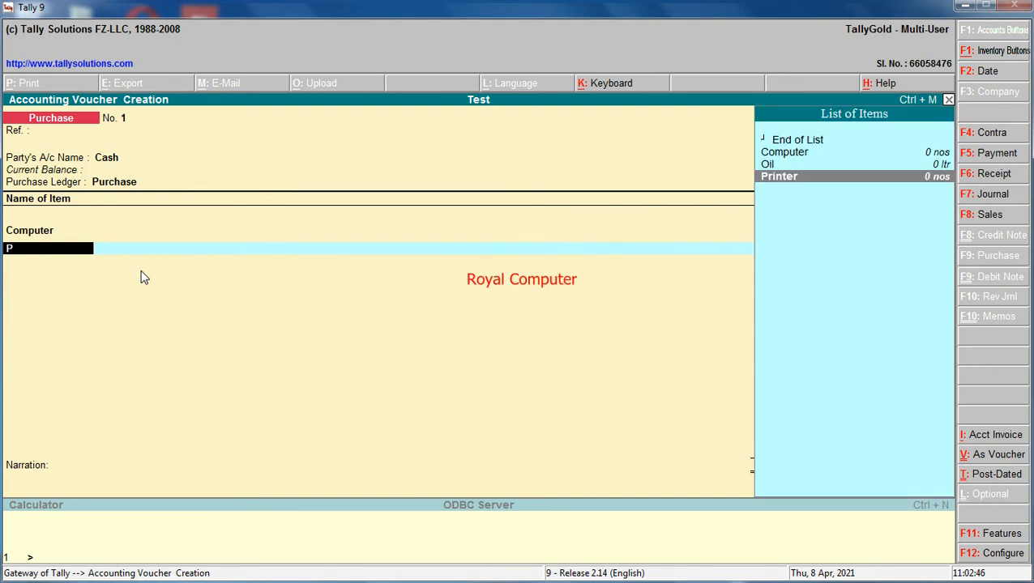
{"action": "key", "text": "Return"}
{"action": "key", "text": "Return"}
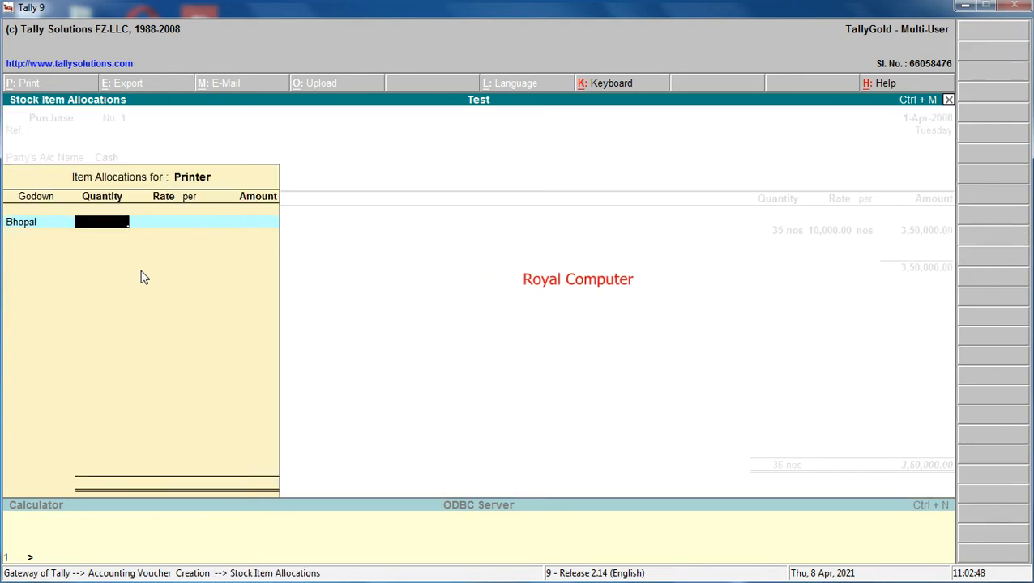
{"action": "key", "text": "BackSpace"}
{"action": "key", "text": "Down"}
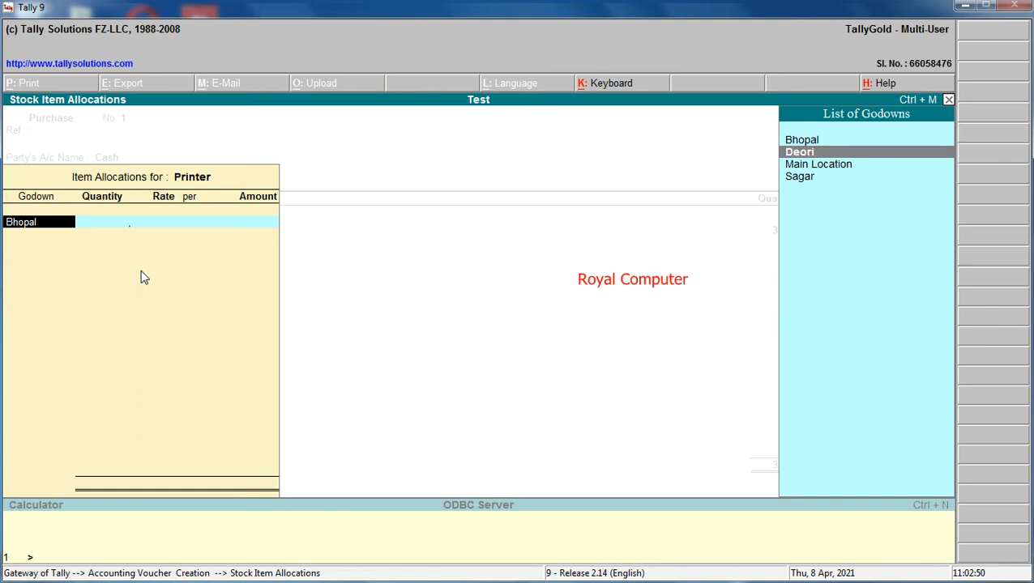
{"action": "key", "text": "Return"}
{"action": "type", "text": "20"}
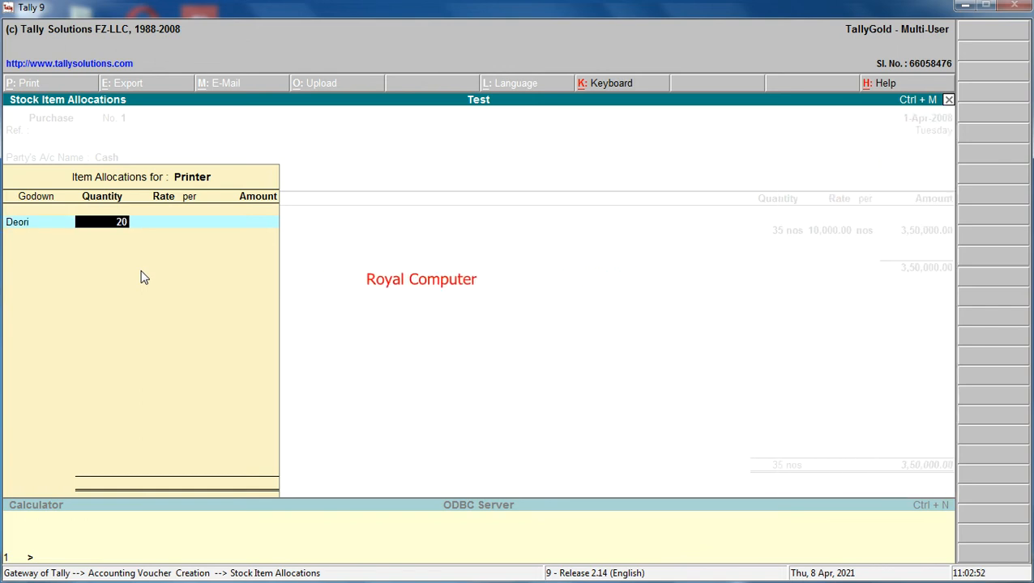
{"action": "key", "text": "Return"}
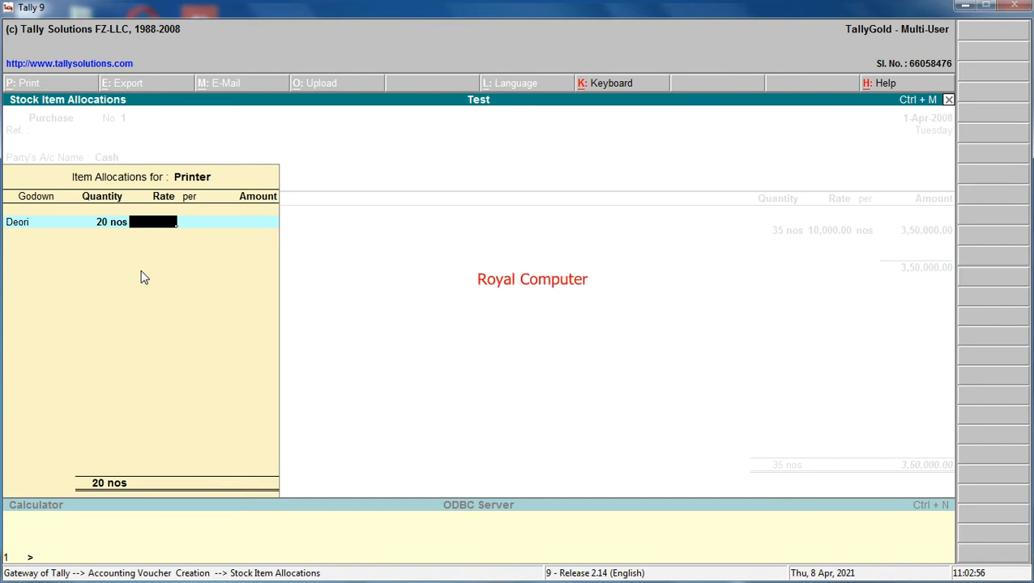
{"action": "type", "text": "5,000"}
{"action": "key", "text": "Return"}
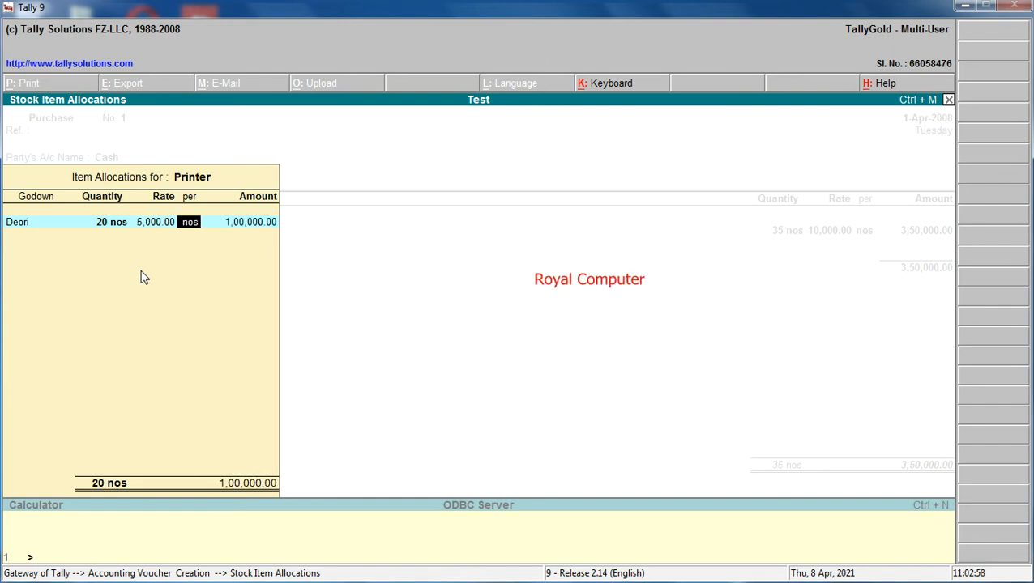
{"action": "key", "text": "Return"}
{"action": "key", "text": "Return"}
Allocate 20 nos of Printer to the Bhopal godown at a rate of 5,000 and accept the item line.
{"action": "type", "text": "Bh"}
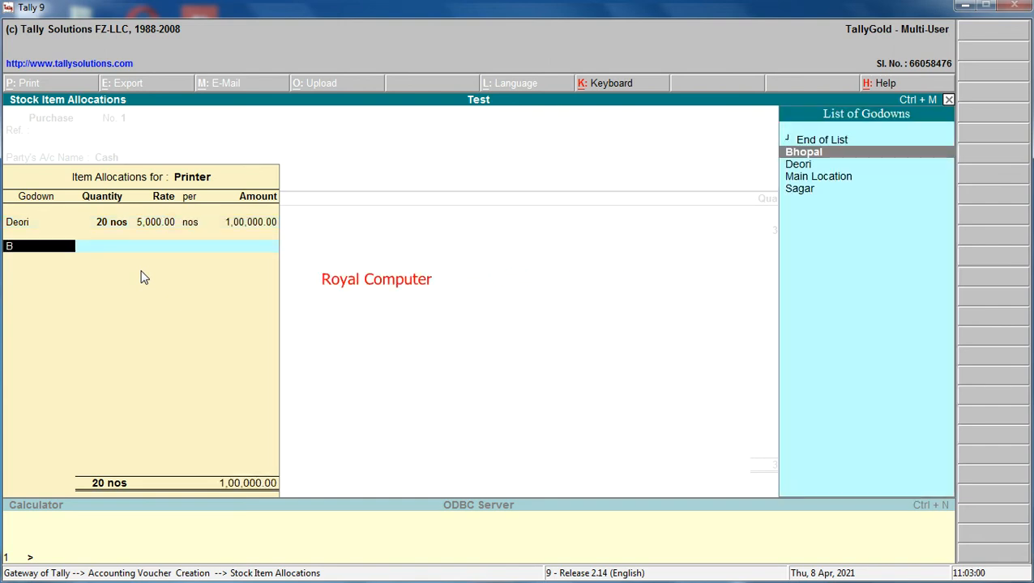
{"action": "key", "text": "Return"}
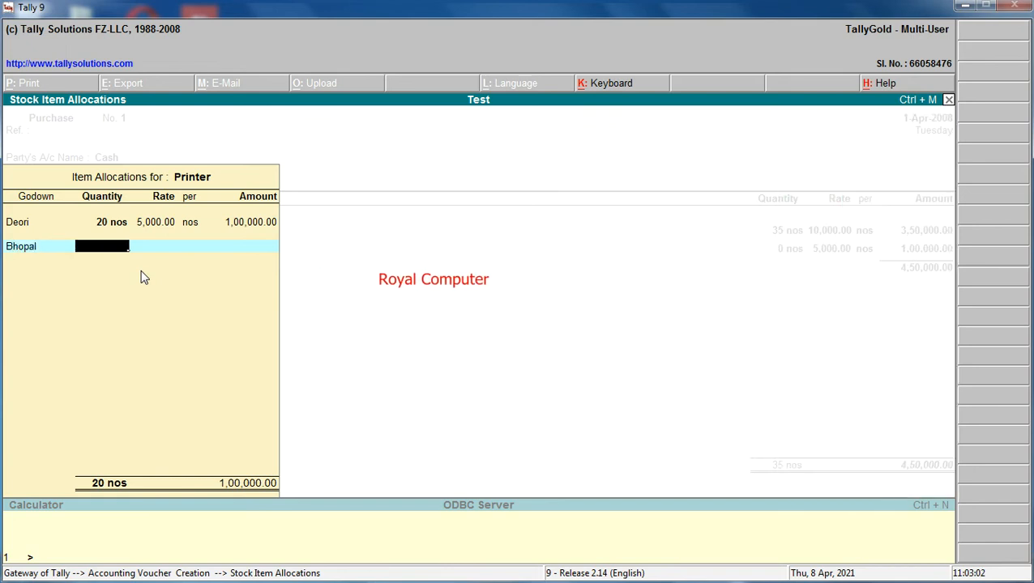
{"action": "key", "text": "Return"}
{"action": "key", "text": "Return"}
{"action": "key", "text": "Return"}
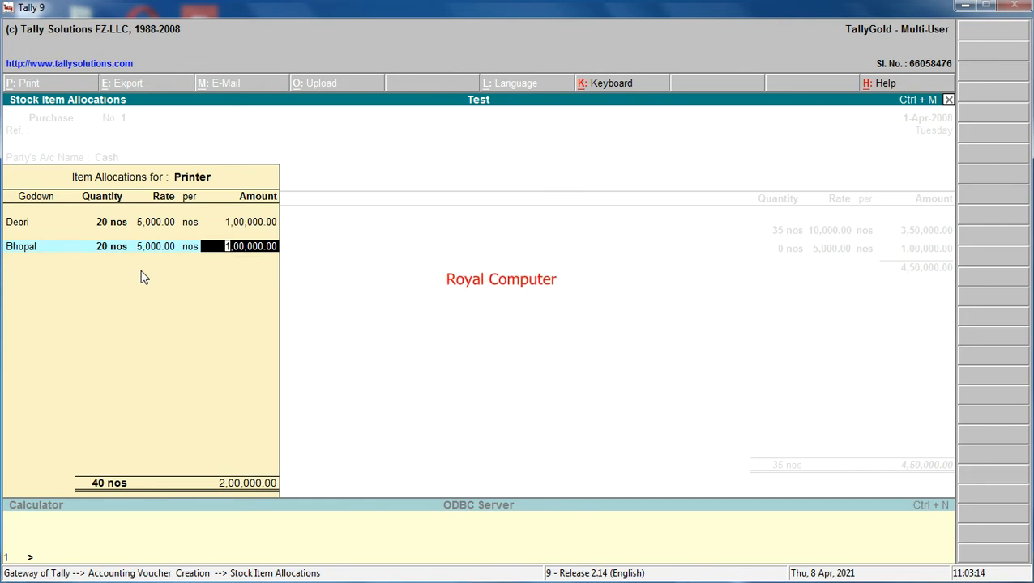
{"action": "key", "text": "Return"}
{"action": "key", "text": "Return"}
{"action": "key", "text": "Return"}
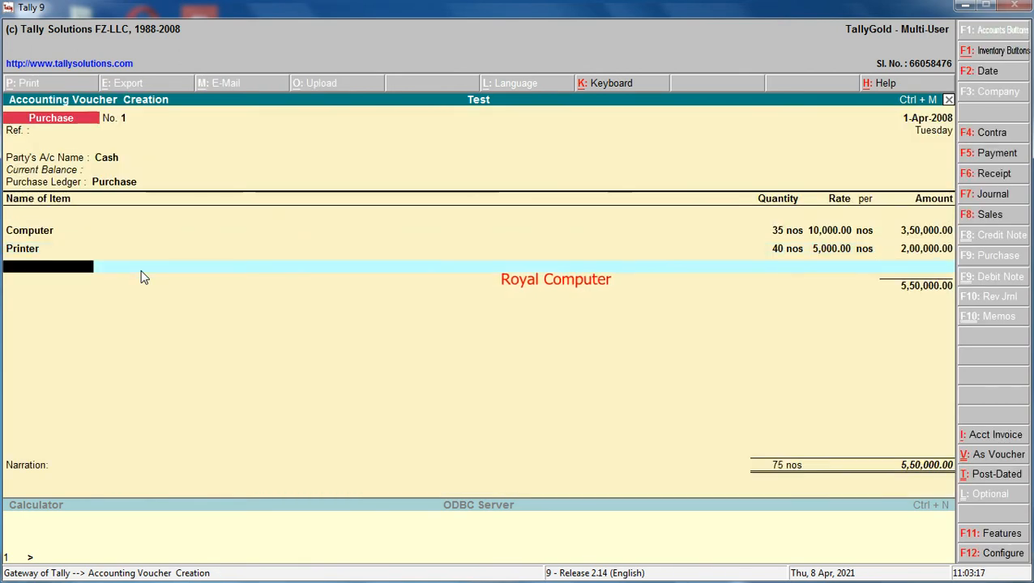
Add Oil to the purchase voucher and allocate 200 ltr to the Sagar godown at a rate of 250.
{"action": "type", "text": "Oil"}
{"action": "key", "text": "Return"}
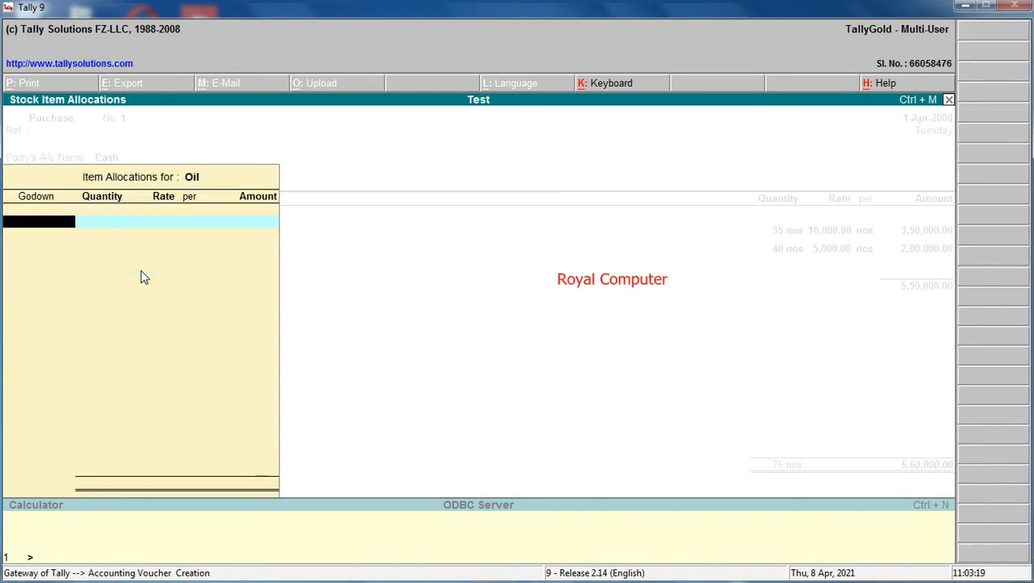
{"action": "type", "text": "Sa"}
{"action": "key", "text": "Return"}
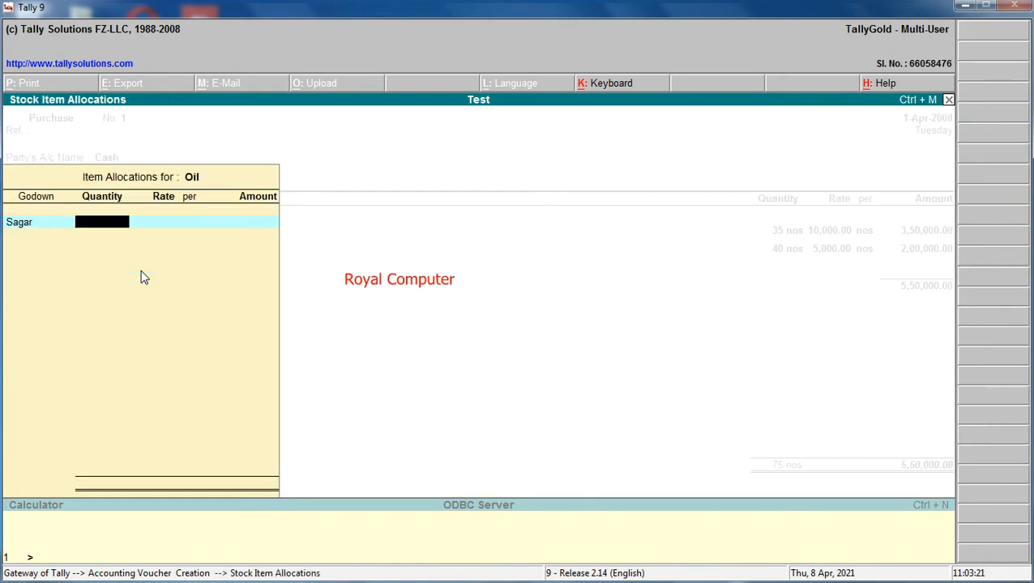
{"action": "type", "text": "200"}
{"action": "key", "text": "Return"}
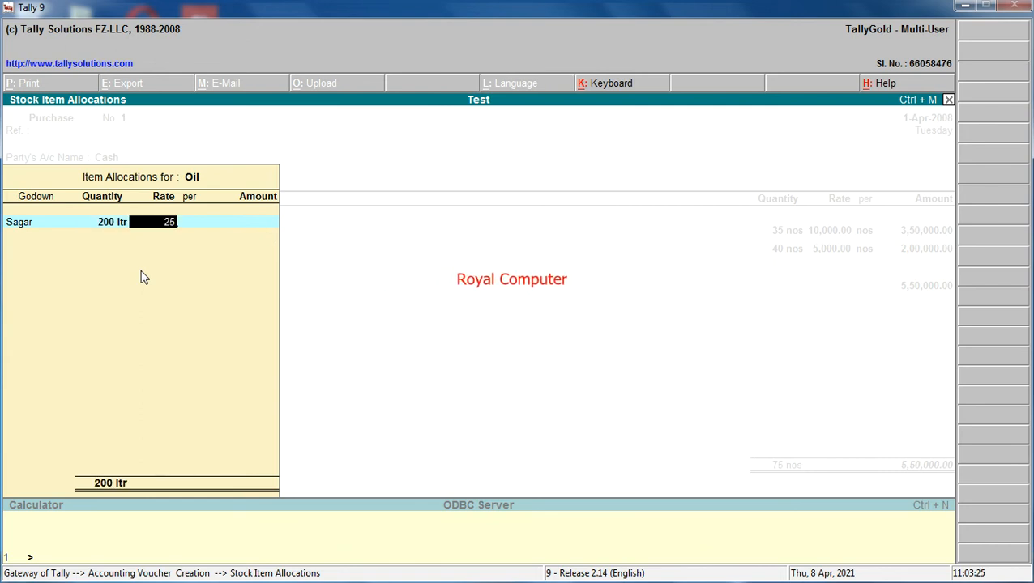
{"action": "key", "text": "Return"}
Allocate 50 ltr of Oil to the Deori godown at a rate of 250 and accept the item line.
{"action": "key", "text": "Return"}
{"action": "key", "text": "Return"}
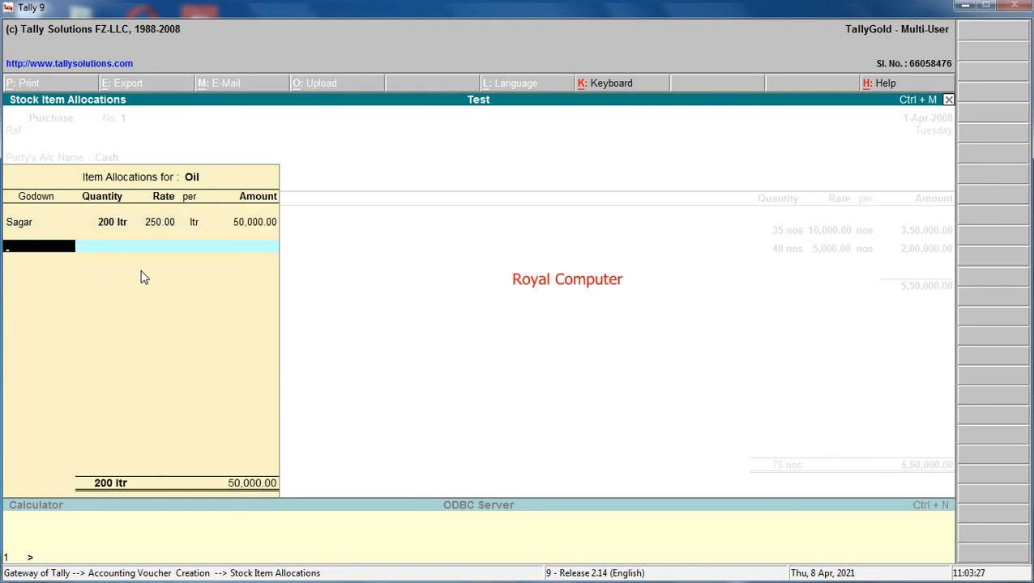
{"action": "type", "text": "De"}
{"action": "key", "text": "Return"}
{"action": "type", "text": "50"}
{"action": "key", "text": "Return"}
{"action": "key", "text": "Return"}
{"action": "key", "text": "Return"}
{"action": "key", "text": "Return"}
{"action": "key", "text": "Return"}
{"action": "key", "text": "Return"}
{"action": "key", "text": "Return"}
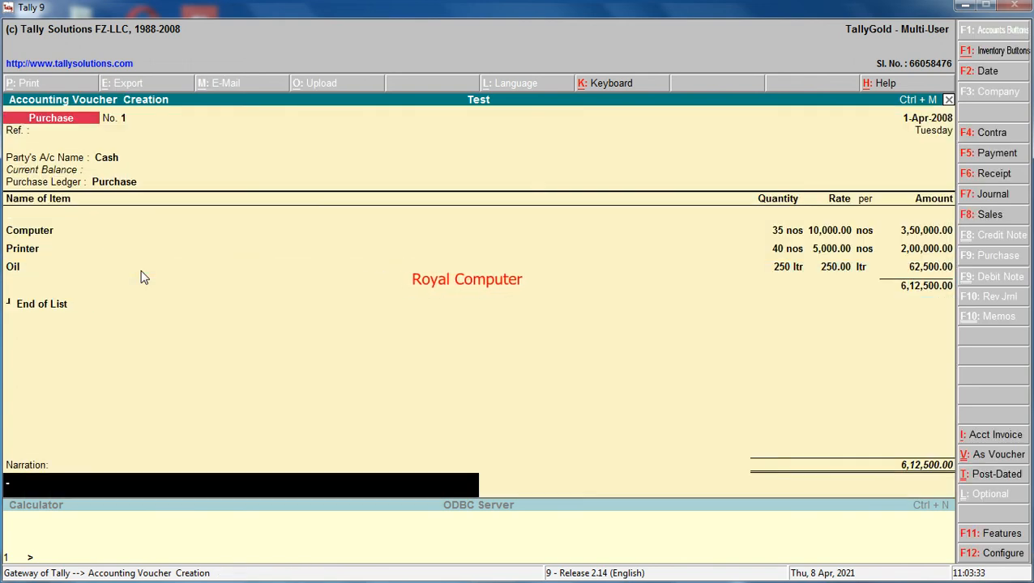
End the item list, save the purchase voucher without a narration, and leave voucher entry.
{"action": "key", "text": "Return"}
{"action": "key", "text": "Return"}
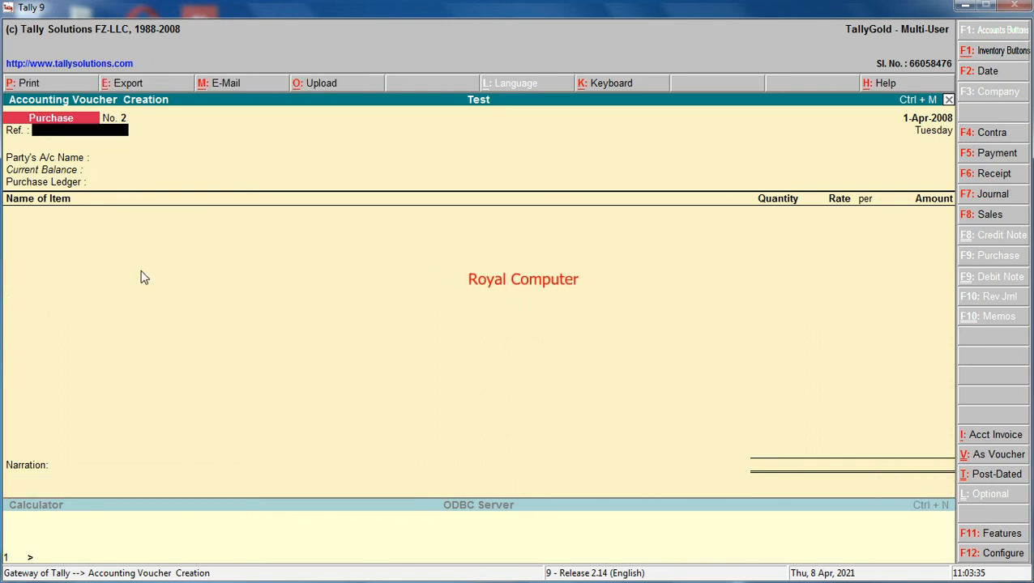
{"action": "key", "text": "Escape"}
{"action": "key", "text": "Return"}
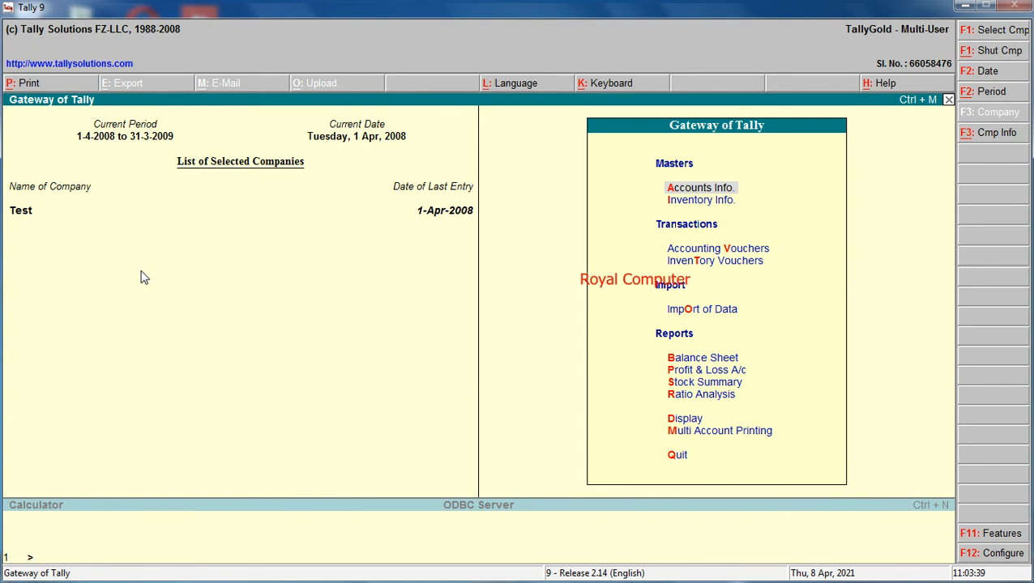
Display the Godown Summary from the inventory statements for the Primary godown level.
{"action": "key", "text": "Down"}
{"action": "key", "text": "Down"}
{"action": "key", "text": "Down"}
{"action": "key", "text": "Down"}
{"action": "key", "text": "Down"}
{"action": "key", "text": "Down"}
{"action": "key", "text": "Down"}
{"action": "key", "text": "Down"}
{"action": "key", "text": "Down"}
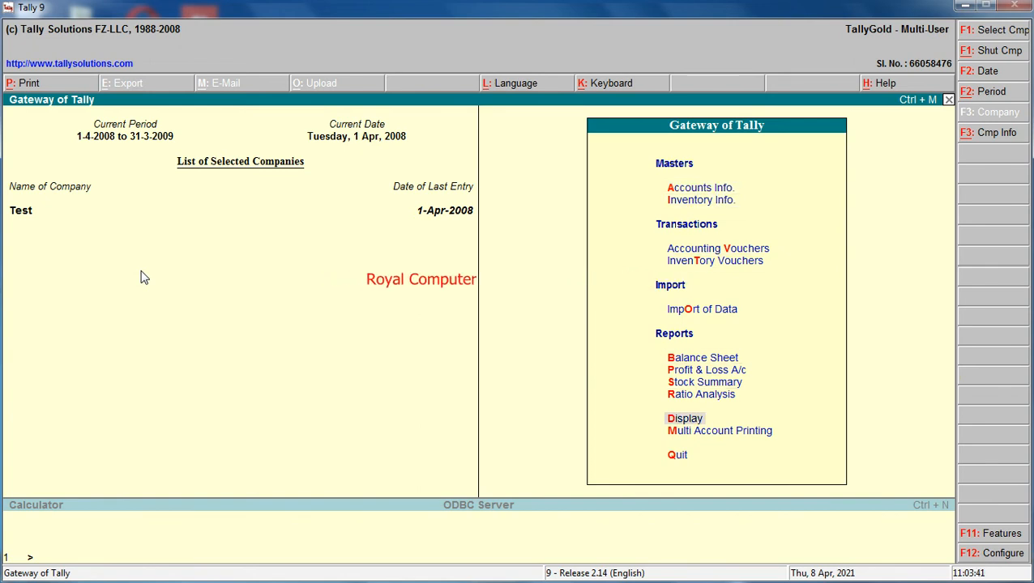
{"action": "key", "text": "Return"}
{"action": "key", "text": "Down"}
{"action": "key", "text": "Down"}
{"action": "key", "text": "Down"}
{"action": "key", "text": "Down"}
{"action": "key", "text": "Down"}
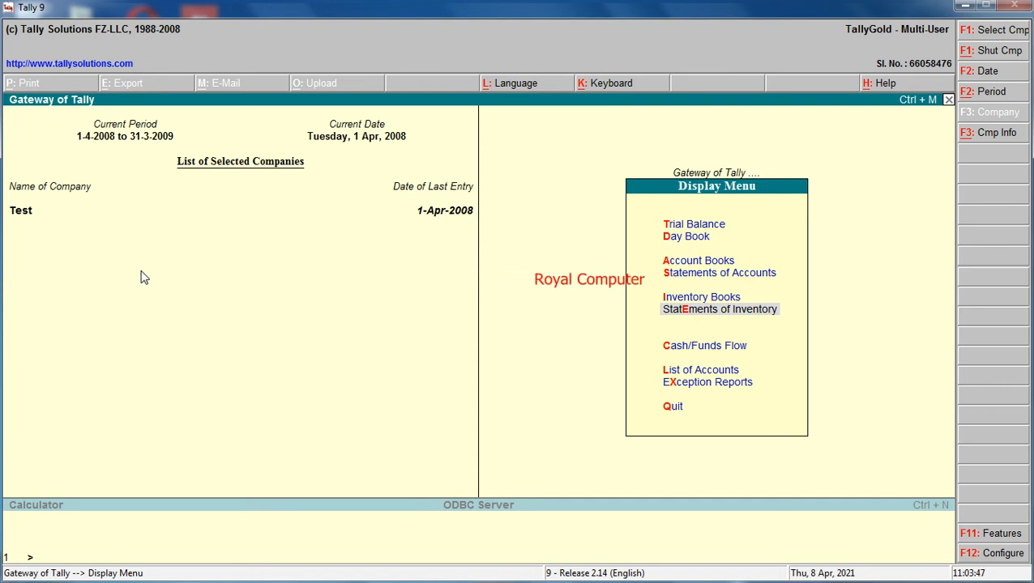
{"action": "key", "text": "Return"}
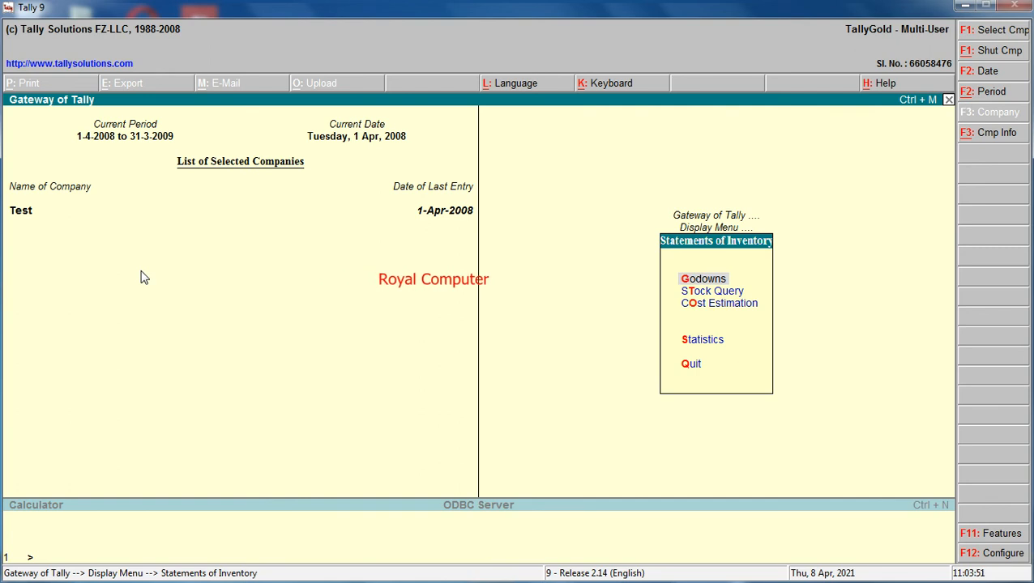
{"action": "key", "text": "Return"}
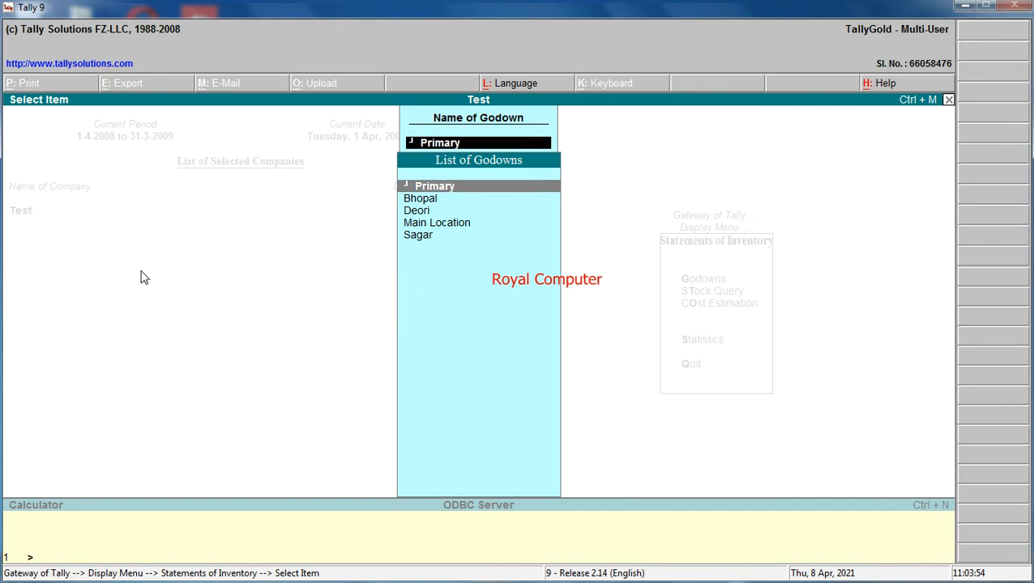
{"action": "key", "text": "Return"}
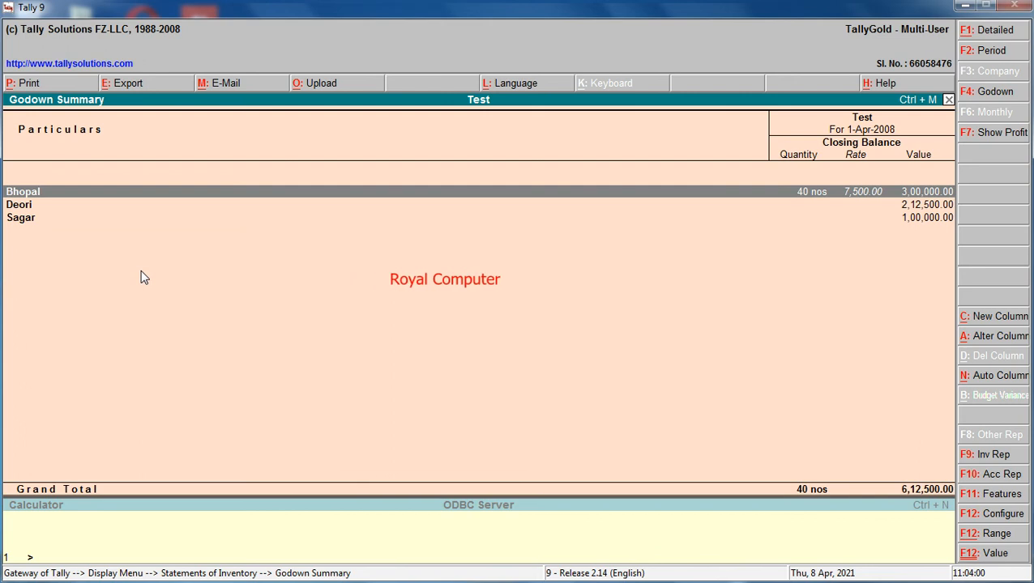
Examine the stock items held in the Bhopal, Deori and Sagar godowns, then return to the Gateway of Tally.
{"action": "key", "text": "Return"}
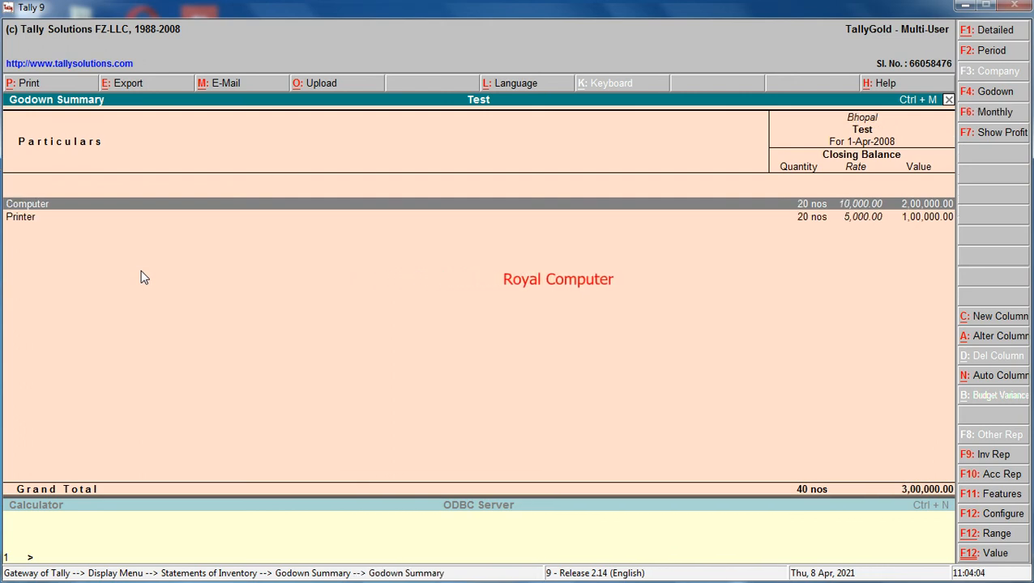
{"action": "key", "text": "Escape"}
{"action": "key", "text": "Down"}
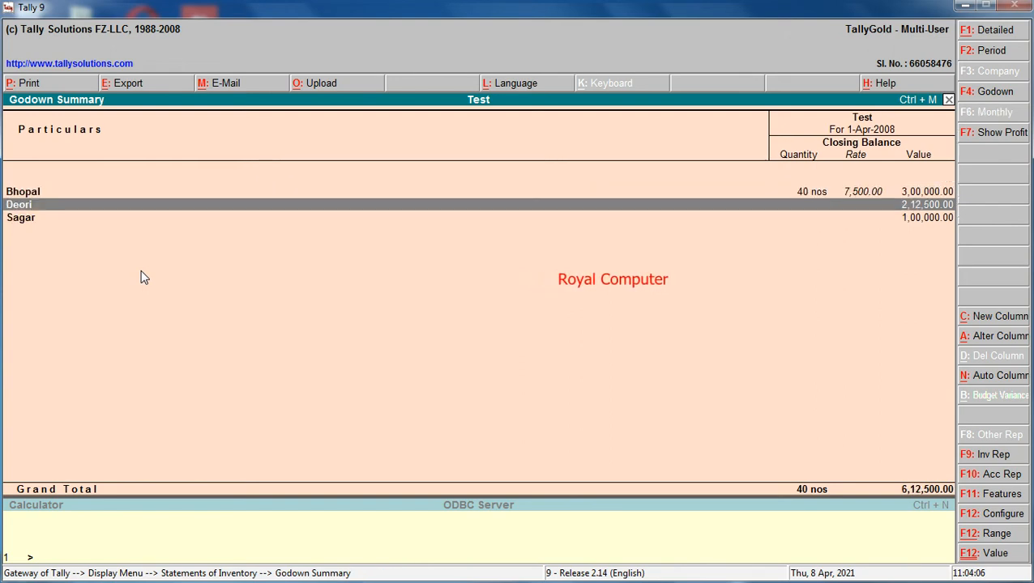
{"action": "key", "text": "Return"}
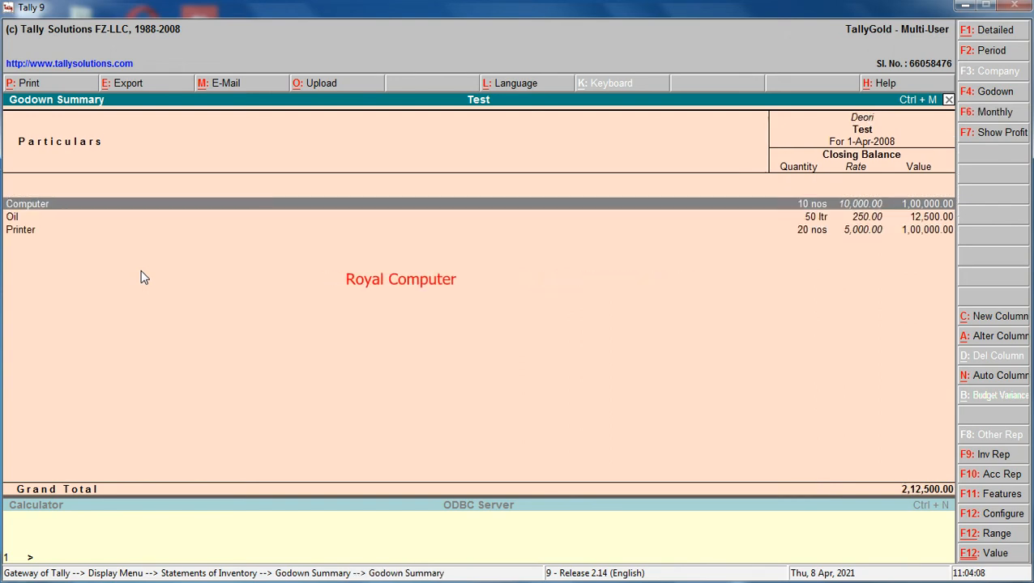
{"action": "key", "text": "Escape"}
{"action": "key", "text": "Down"}
{"action": "key", "text": "Return"}
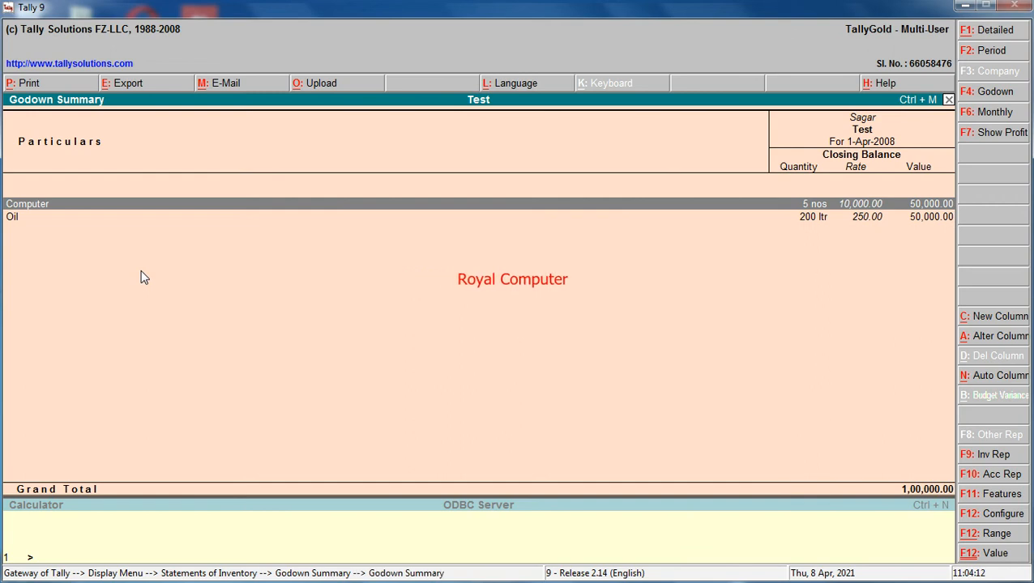
{"action": "key", "text": "Escape"}
{"action": "key", "text": "Escape"}
{"action": "key", "text": "Escape"}
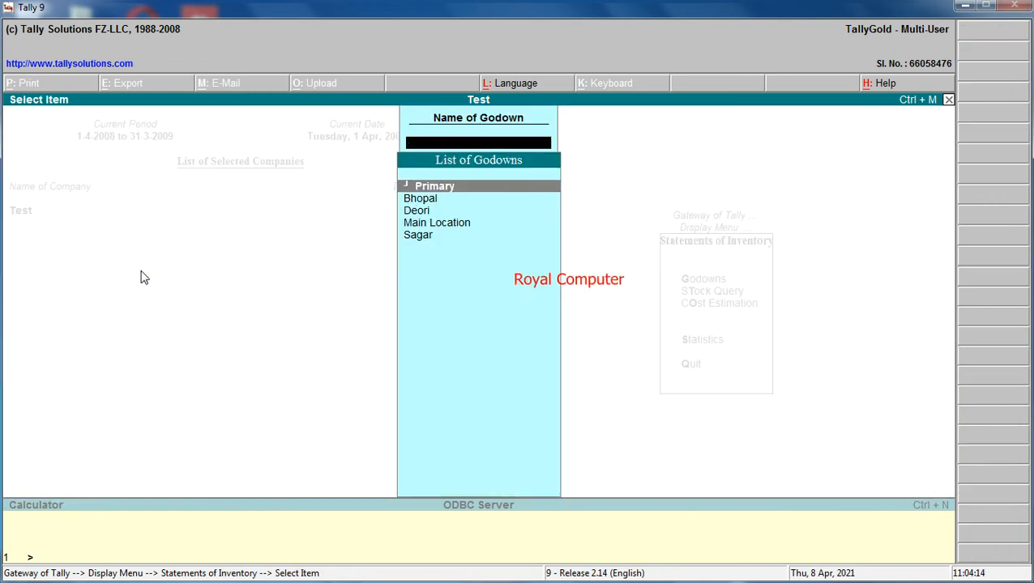
{"action": "key", "text": "Escape"}
{"action": "key", "text": "Escape"}
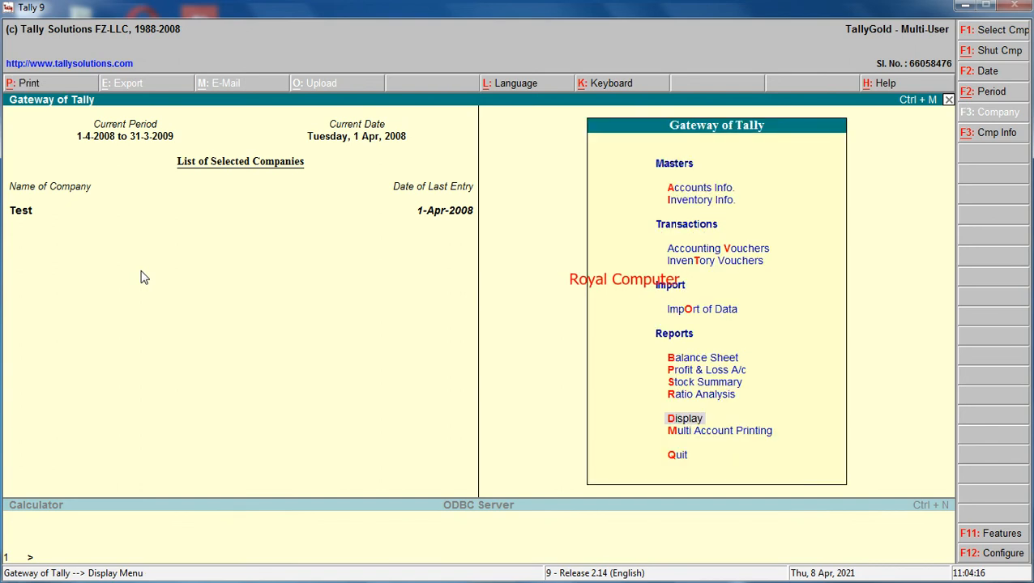
Start a sales voucher with Cash as the party account, leaving the reference and despatch details blank.
{"action": "key", "text": "Up"}
{"action": "key", "text": "Up"}
{"action": "key", "text": "Up"}
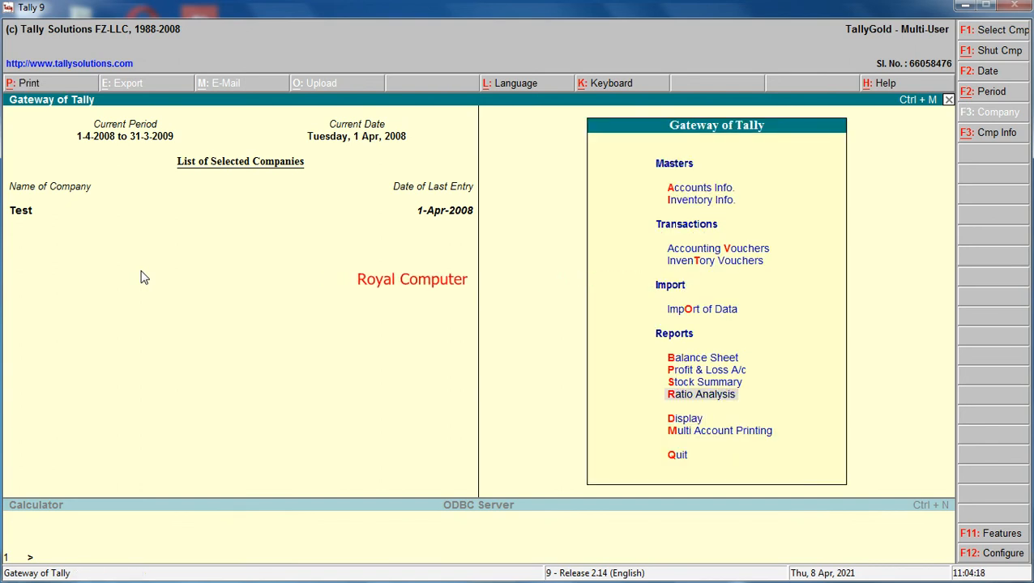
{"action": "key", "text": "Up"}
{"action": "key", "text": "Up"}
{"action": "key", "text": "Up"}
{"action": "key", "text": "Up"}
{"action": "key", "text": "Return"}
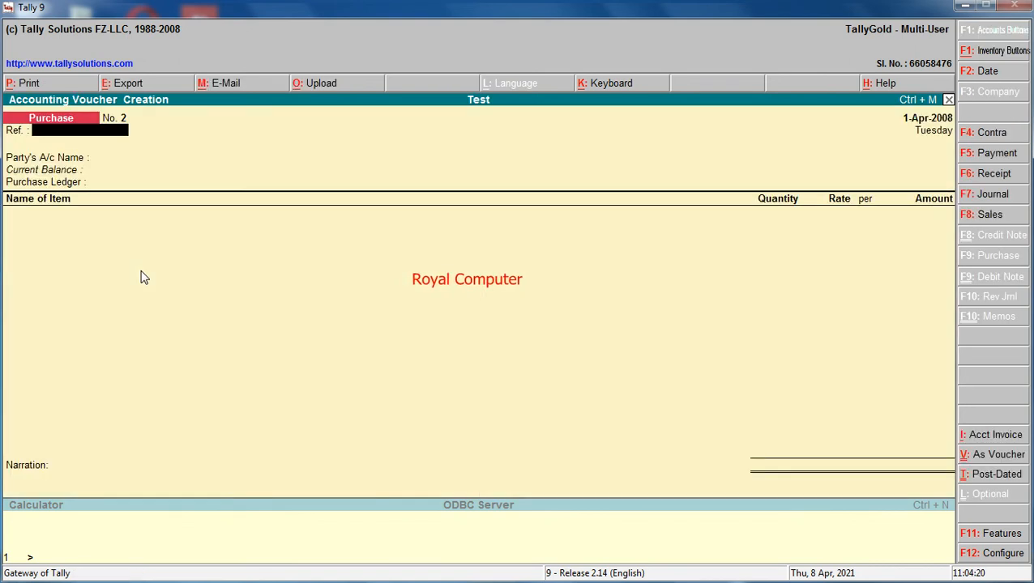
{"action": "key", "text": "F8"}
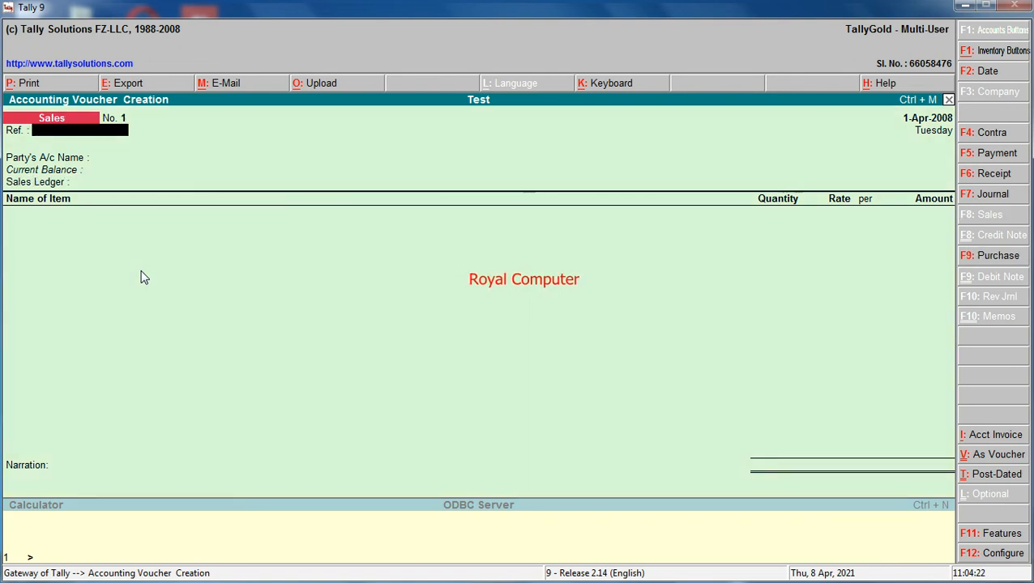
{"action": "key", "text": "Return"}
{"action": "key", "text": "Return"}
{"action": "key", "text": "Return"}
{"action": "key", "text": "Return"}
{"action": "key", "text": "Return"}
{"action": "key", "text": "Return"}
{"action": "key", "text": "Return"}
{"action": "key", "text": "Return"}
{"action": "key", "text": "Return"}
{"action": "key", "text": "Return"}
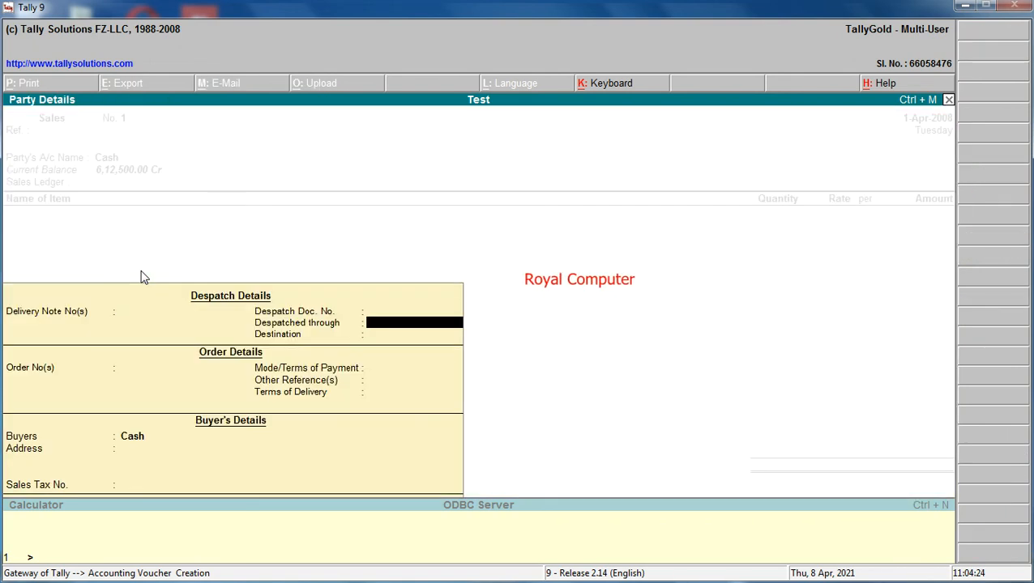
{"action": "key", "text": "Return"}
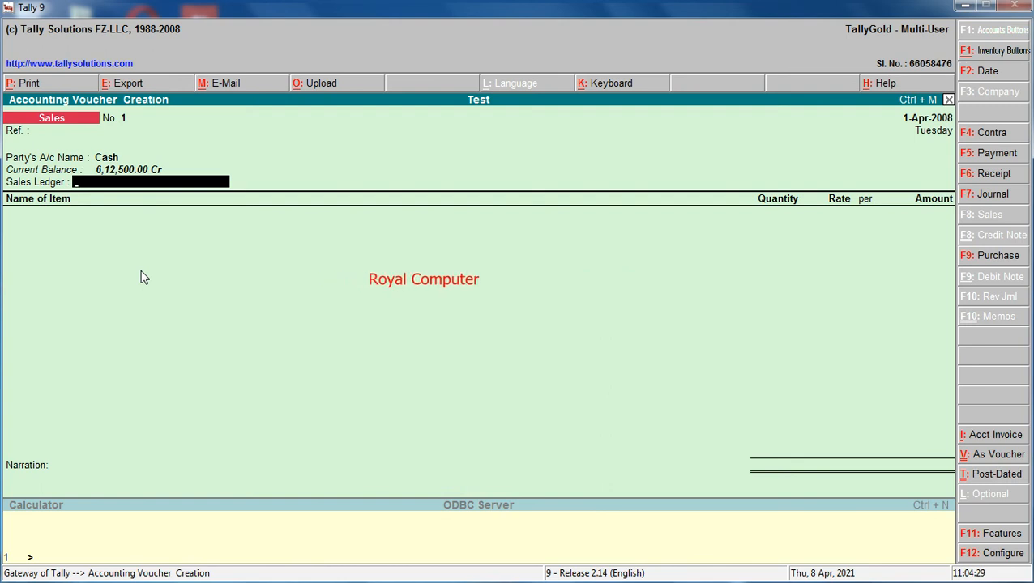
Create a ledger named Sales under Sales Accounts and use it as the voucher's sales ledger.
{"action": "key", "text": "alt+c"}
{"action": "type", "text": "Sales"}
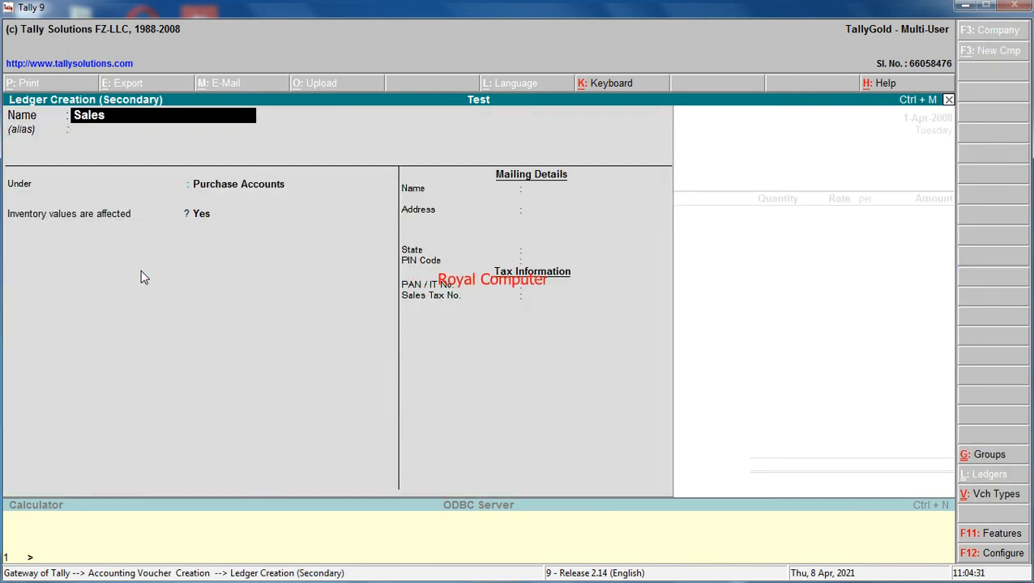
{"action": "key", "text": "Return"}
{"action": "type", "text": "Sa"}
{"action": "key", "text": "Return"}
{"action": "key", "text": "Return"}
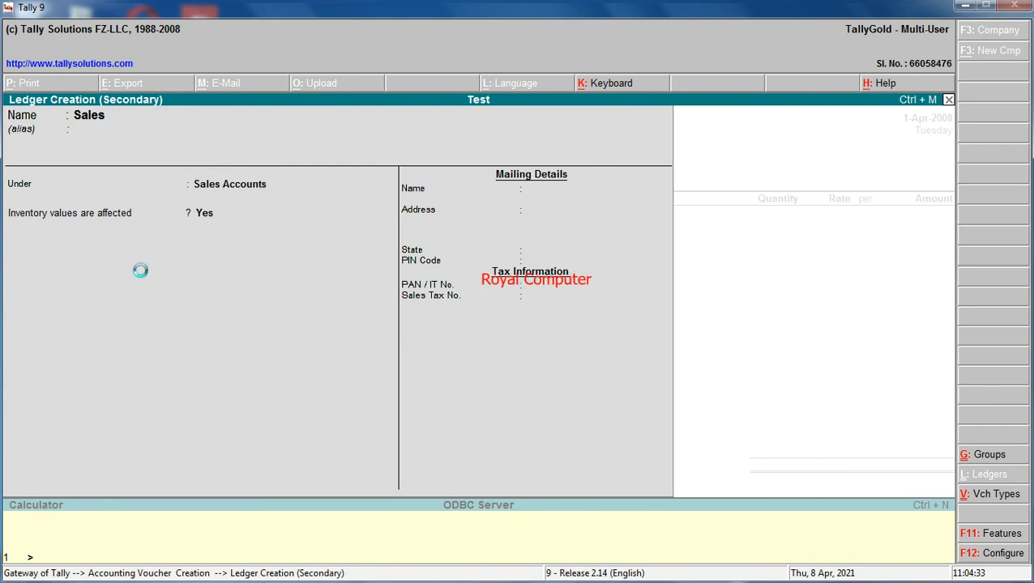
{"action": "key", "text": "Return"}
Add Computer to the sales voucher and allocate 2 nos from the Deori godown at a rate of 11,000.
{"action": "type", "text": "C"}
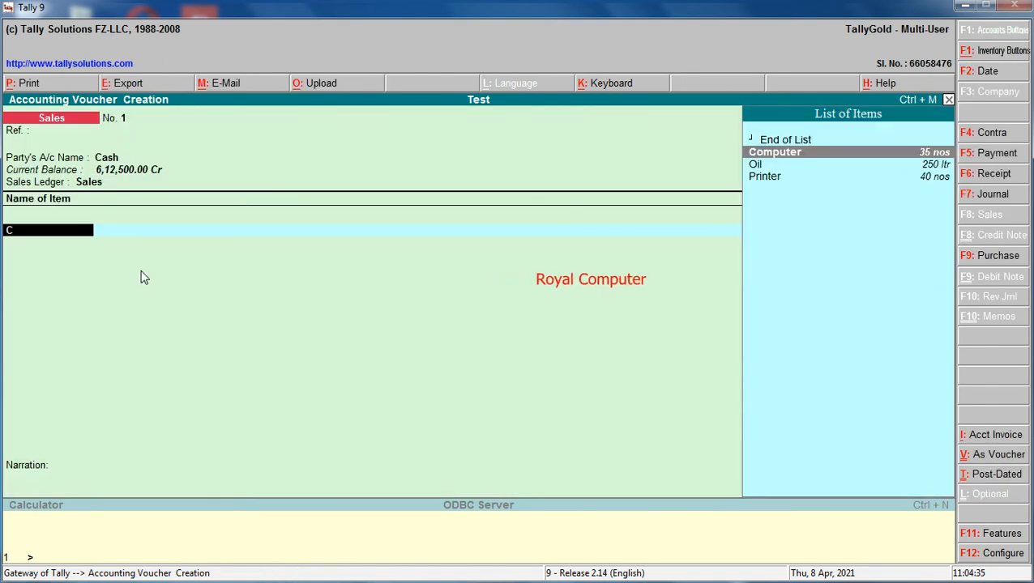
{"action": "key", "text": "Return"}
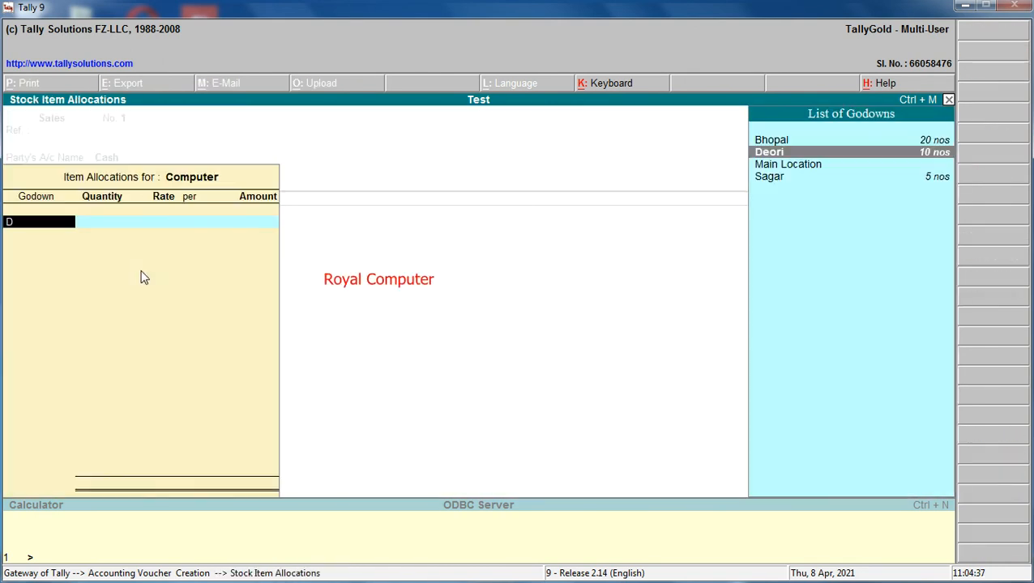
{"action": "key", "text": "Return"}
{"action": "type", "text": "2"}
{"action": "key", "text": "Return"}
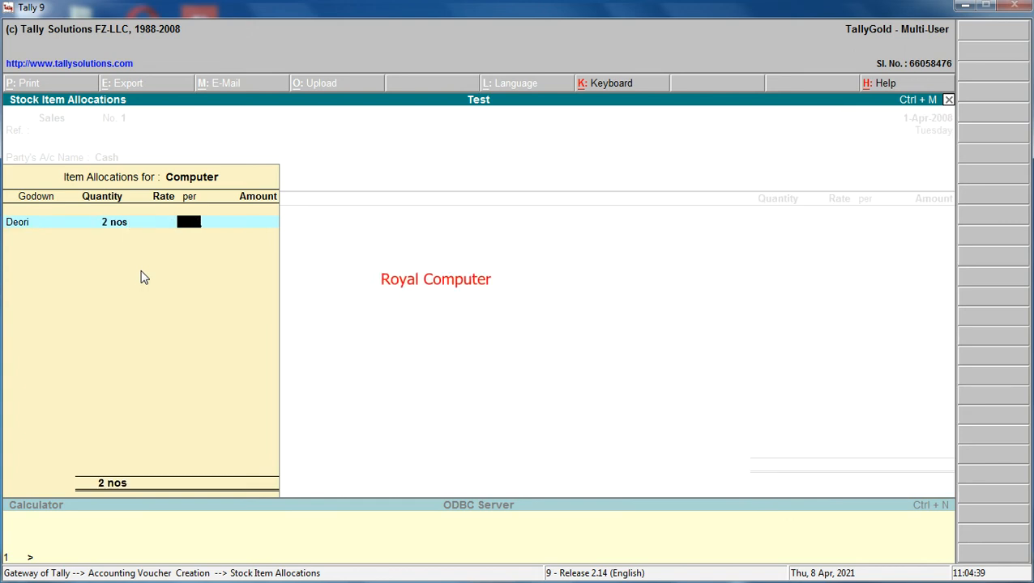
{"action": "key", "text": "BackSpace"}
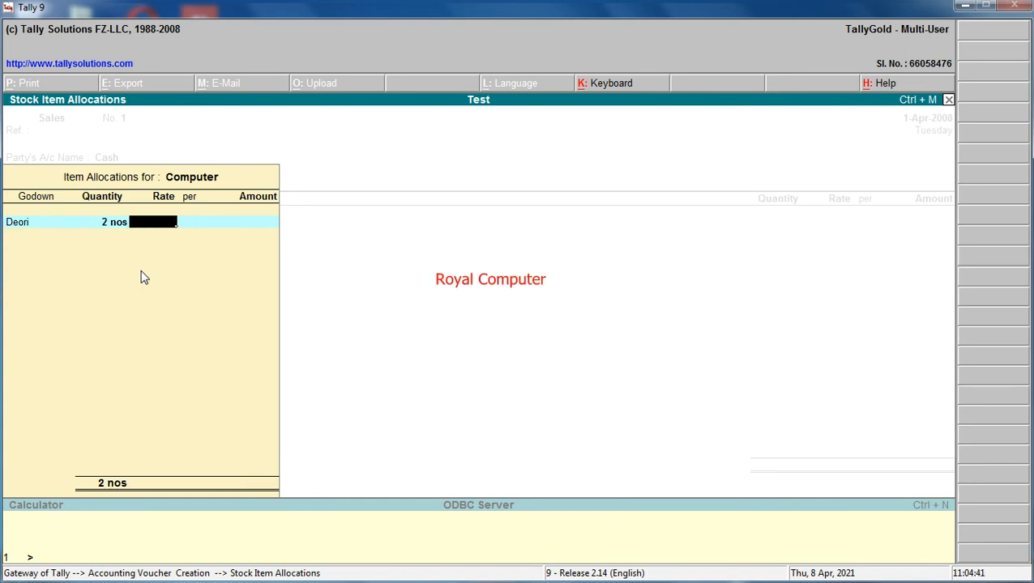
{"action": "type", "text": "11000"}
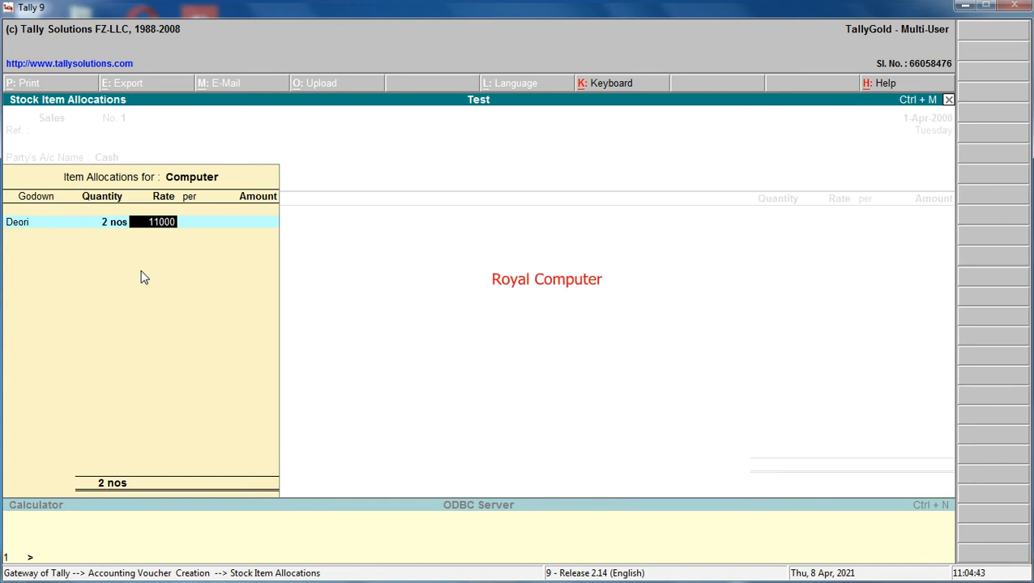
{"action": "key", "text": "Return"}
Allocate 3 nos of Computer from the Sagar godown at a rate of 11,000.
{"action": "key", "text": "Return"}
{"action": "key", "text": "Return"}
{"action": "type", "text": "s"}
{"action": "key", "text": "Return"}
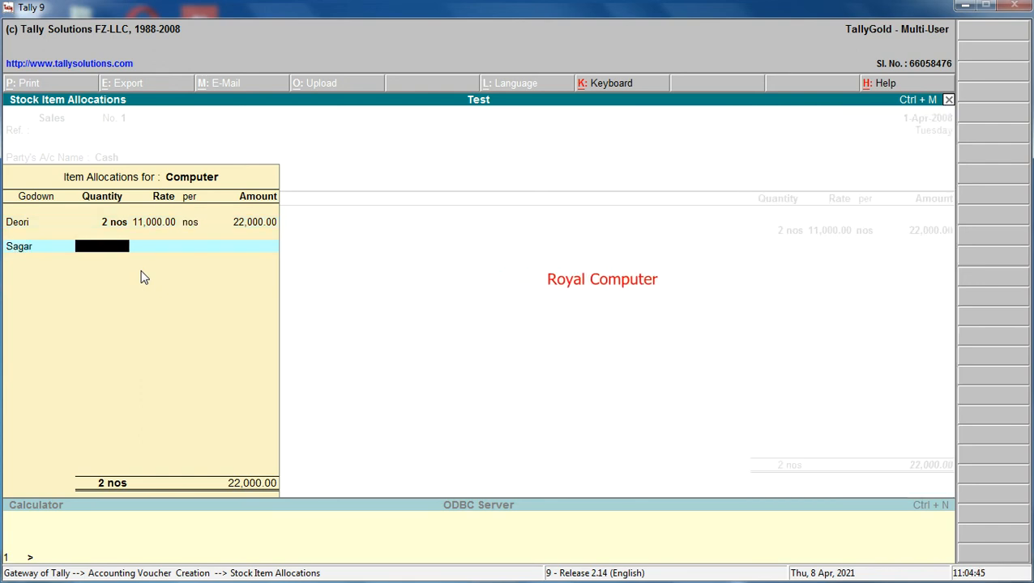
{"action": "type", "text": "3"}
{"action": "key", "text": "Return"}
{"action": "key", "text": "Return"}
{"action": "key", "text": "Return"}
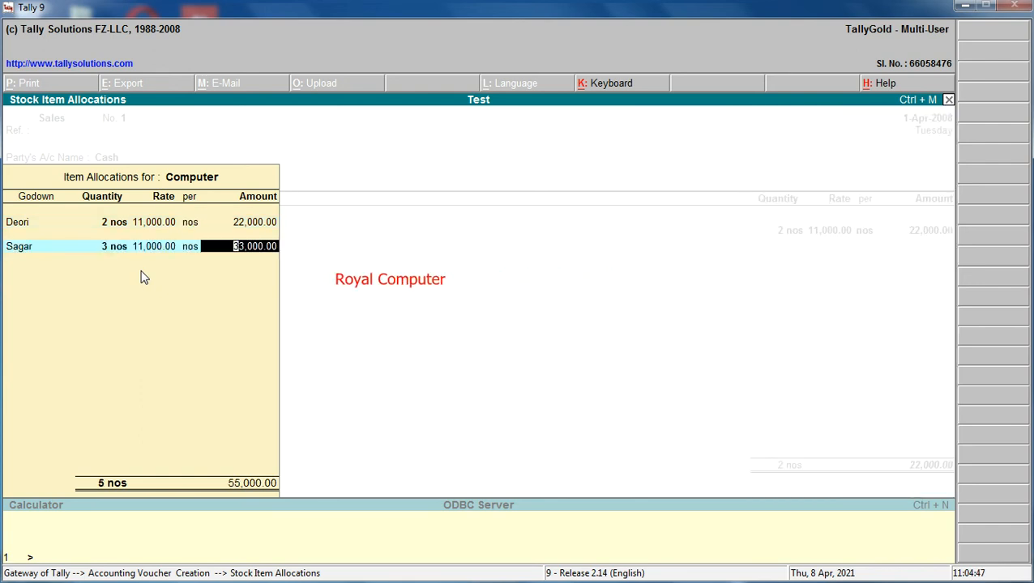
{"action": "key", "text": "Return"}
Allocate 2 nos of Computer from the Bhopal godown at a rate of 11,000 and accept the item line.
{"action": "type", "text": "B"}
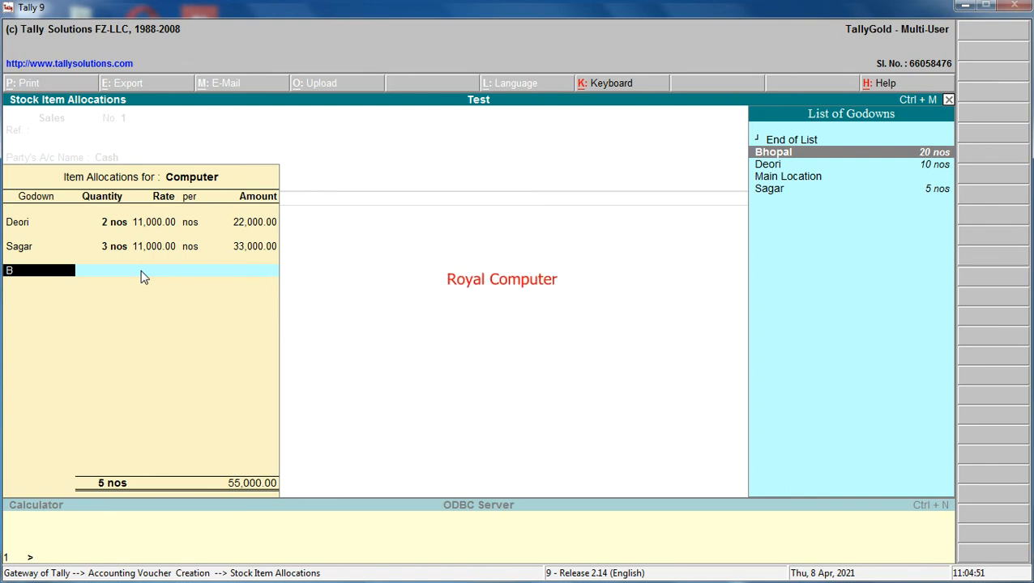
{"action": "key", "text": "Return"}
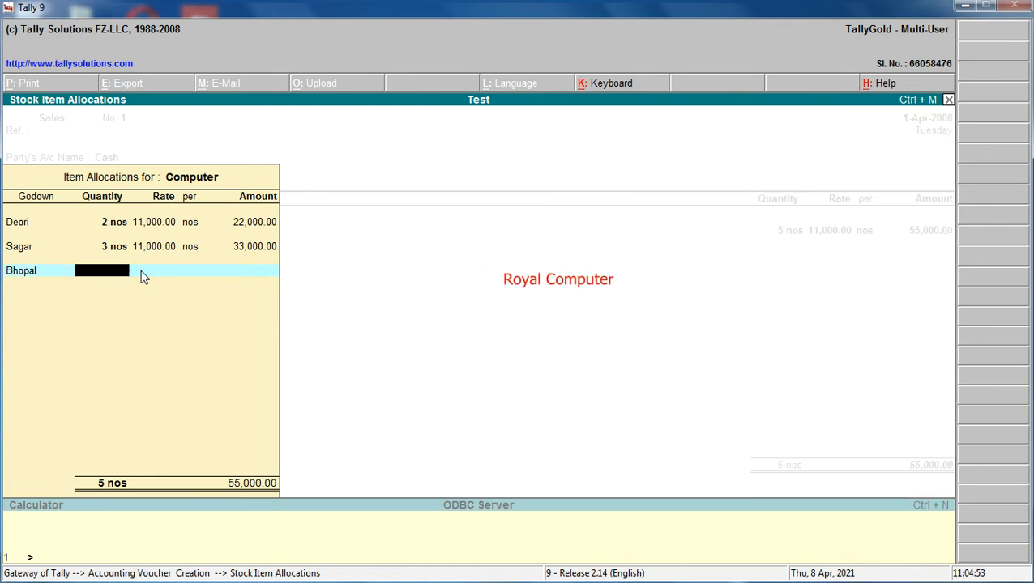
{"action": "type", "text": "2"}
{"action": "key", "text": "Return"}
{"action": "key", "text": "Return"}
{"action": "key", "text": "Return"}
{"action": "key", "text": "Return"}
{"action": "key", "text": "Return"}
{"action": "key", "text": "Return"}
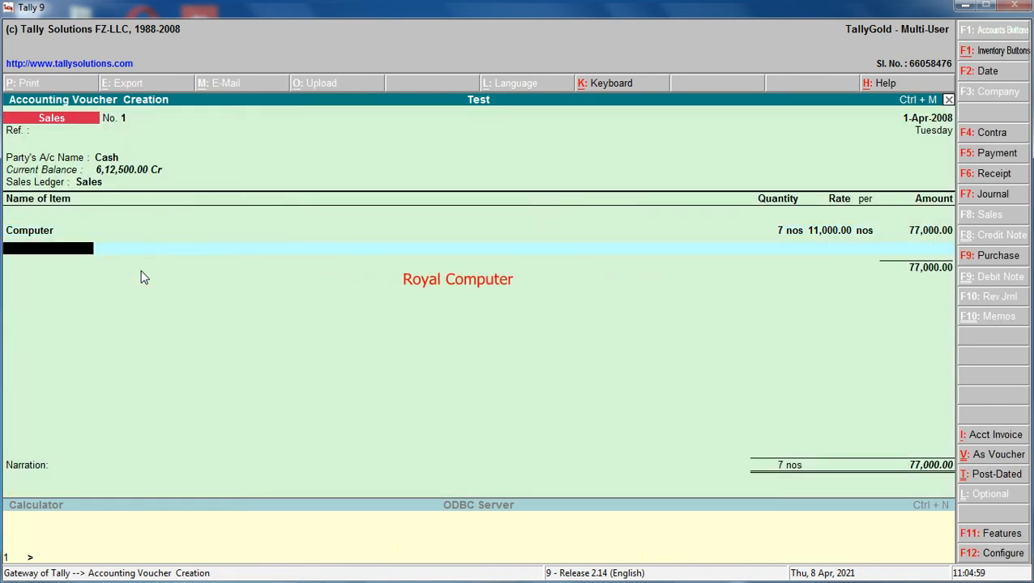
Add Oil to the sales voucher and allocate 175 ltr from the Sagar godown at a rate of 300.
{"action": "type", "text": "O"}
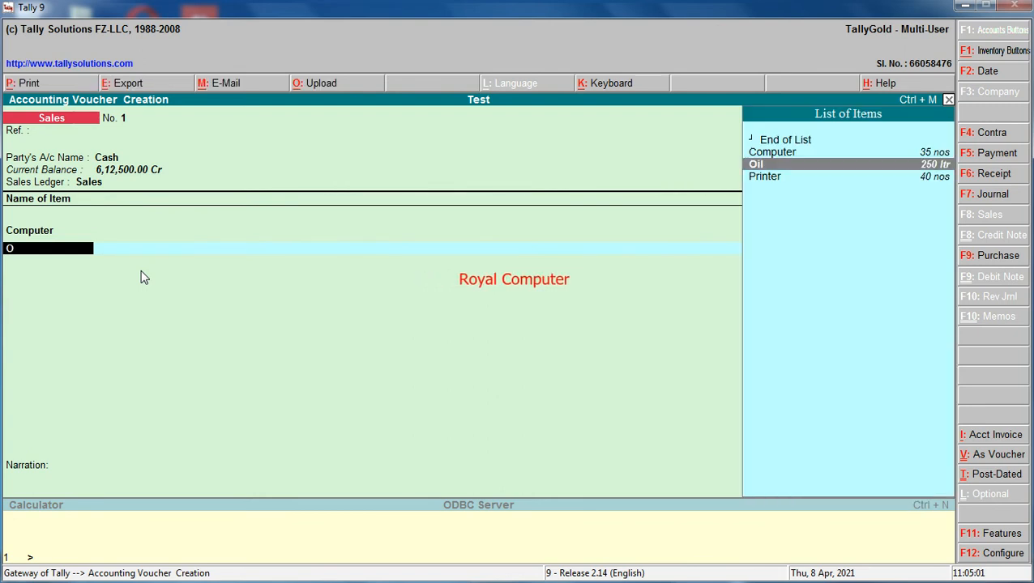
{"action": "key", "text": "Return"}
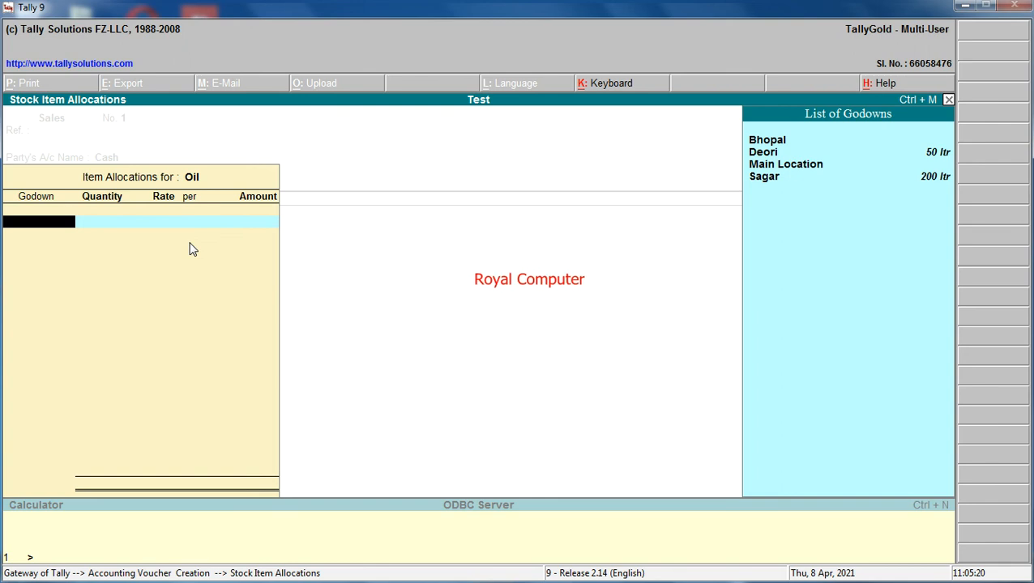
{"action": "left_click", "coordinate": [809, 177]}
{"action": "key", "text": "Return"}
{"action": "type", "text": "17"}
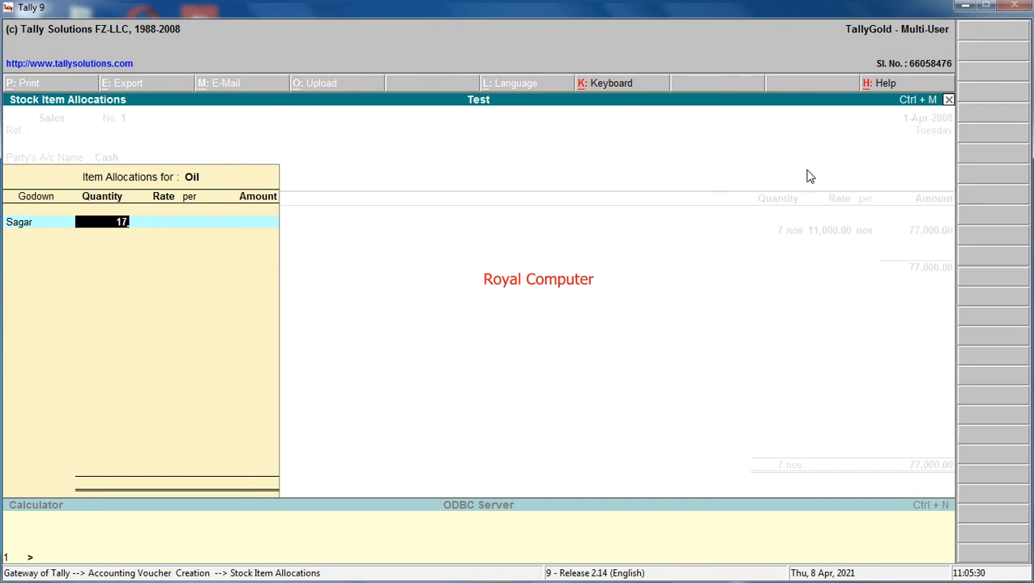
{"action": "type", "text": "5 ltr"}
{"action": "key", "text": "Return"}
{"action": "type", "text": "300"}
{"action": "key", "text": "Return"}
Allocate 25 ltr of Oil from the Deori godown at a rate of 300 and finish the item's allocations.
{"action": "key", "text": "Return"}
{"action": "key", "text": "Return"}
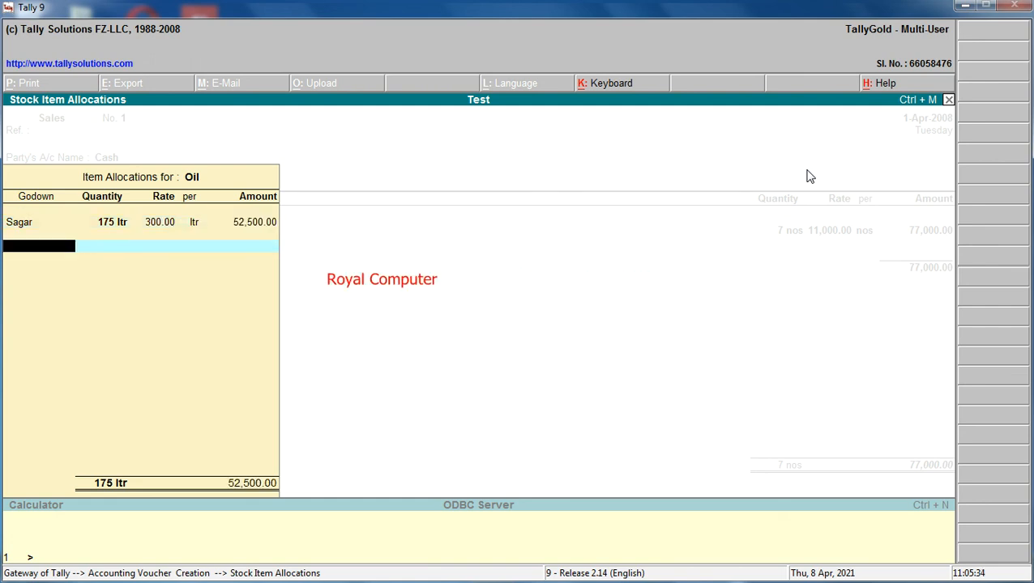
{"action": "type", "text": "d"}
{"action": "key", "text": "Return"}
{"action": "type", "text": "2"}
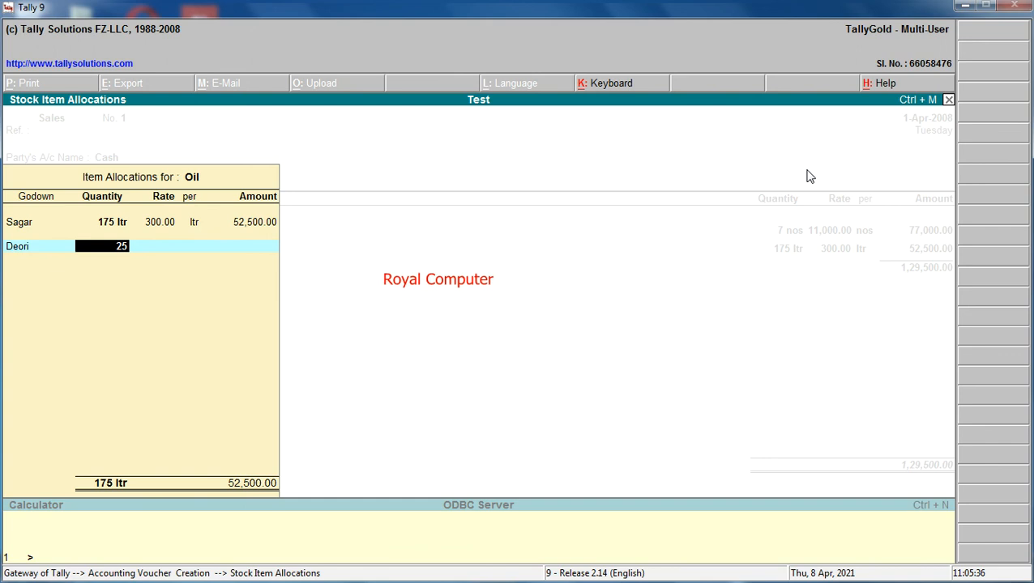
{"action": "type", "text": "5"}
{"action": "key", "text": "Return"}
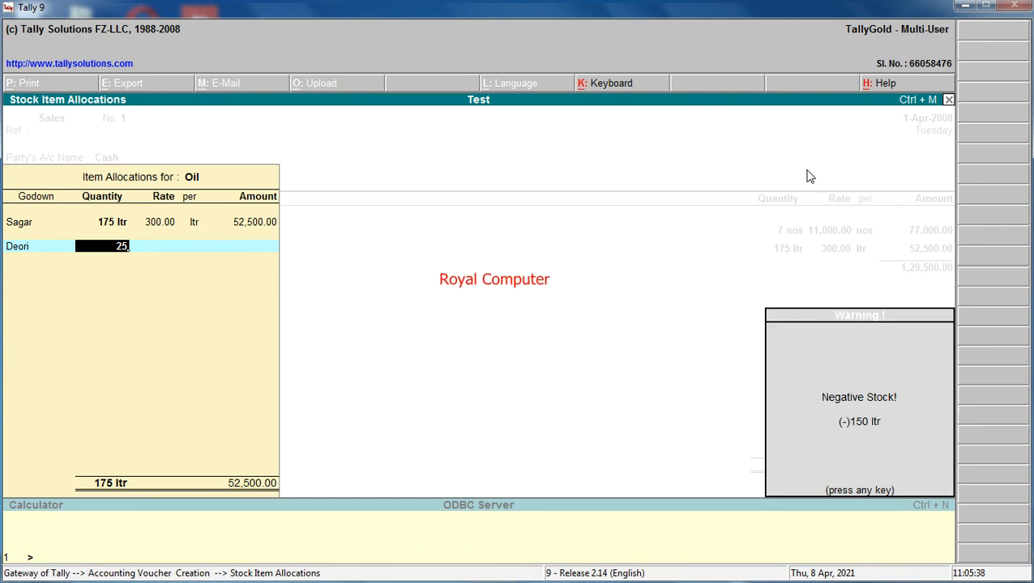
{"action": "key", "text": "Return"}
{"action": "key", "text": "Return"}
{"action": "key", "text": "Return"}
Save the sales voucher without a narration and leave voucher creation.
{"action": "key", "text": "Return"}
{"action": "key", "text": "Return"}
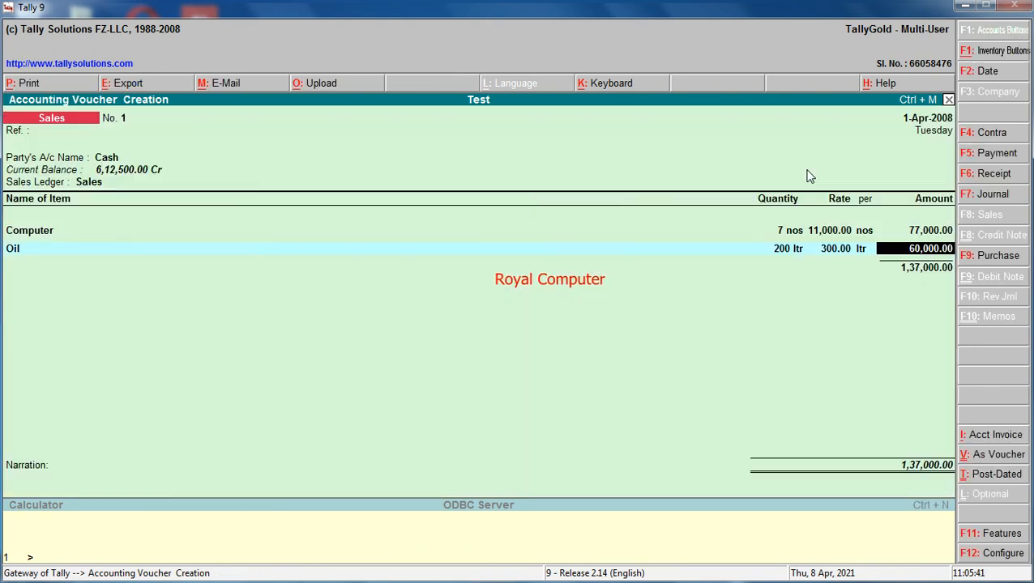
{"action": "key", "text": "Return"}
{"action": "key", "text": "Return"}
{"action": "key", "text": "Return"}
{"action": "key", "text": "Return"}
{"action": "key", "text": "Return"}
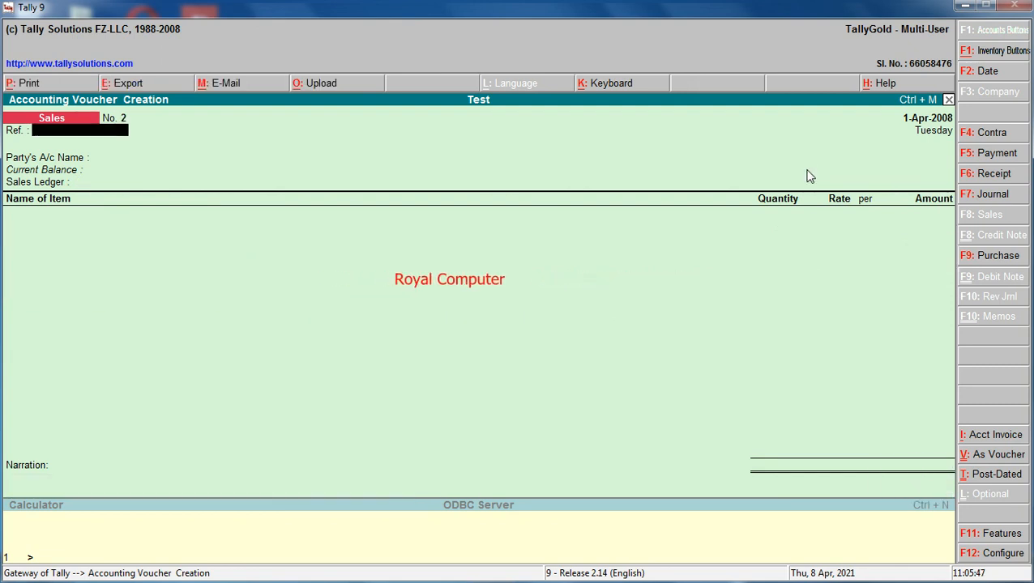
{"action": "key", "text": "Escape"}
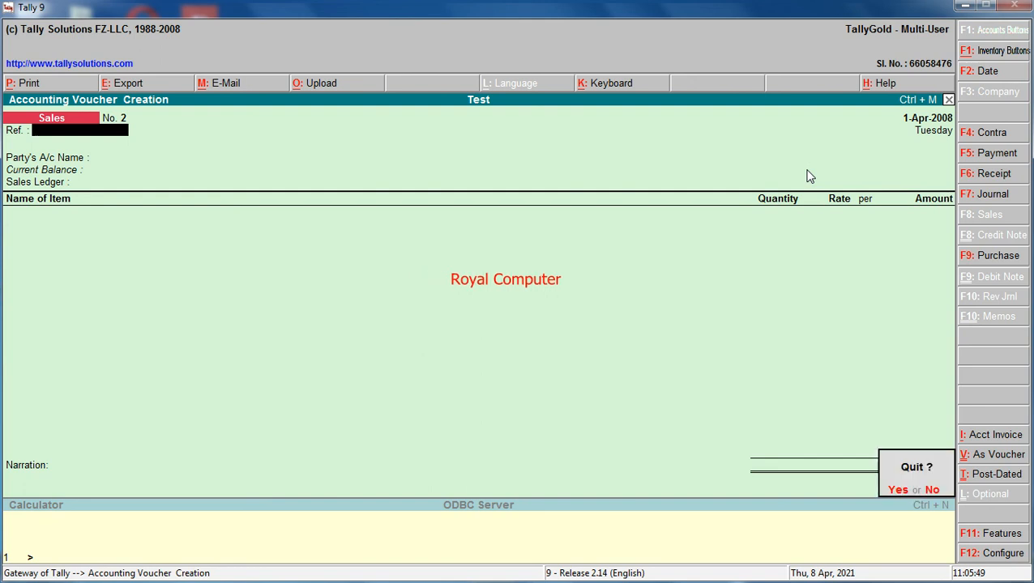
{"action": "key", "text": "Return"}
Open the Godown Summary from the inventory statements for the Primary godown.
{"action": "key", "text": "Down"}
{"action": "key", "text": "Down"}
{"action": "key", "text": "Down"}
{"action": "key", "text": "Down"}
{"action": "key", "text": "Down"}
{"action": "key", "text": "Down"}
{"action": "key", "text": "Down"}
{"action": "key", "text": "Down"}
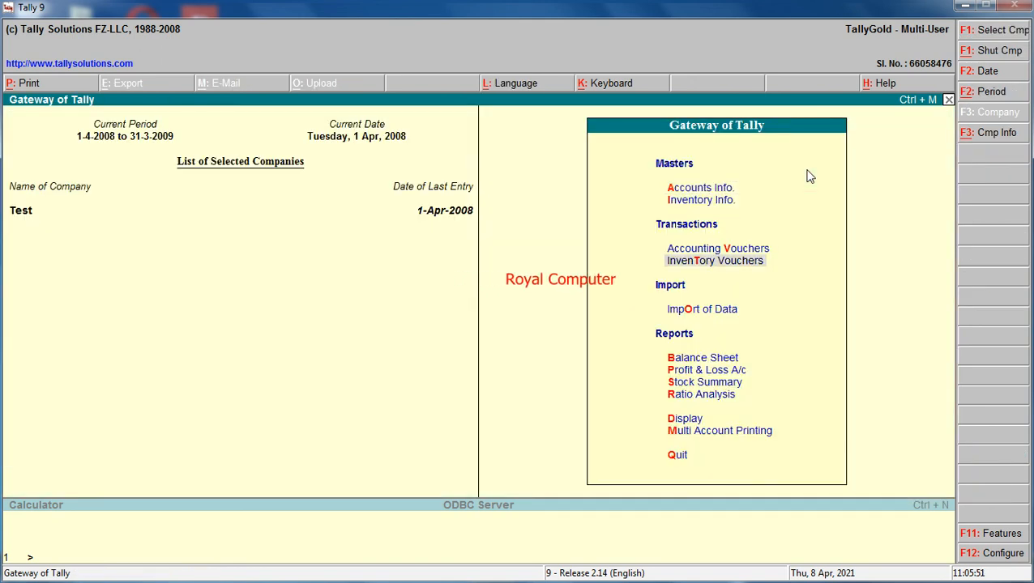
{"action": "key", "text": "Down"}
{"action": "key", "text": "Return"}
{"action": "key", "text": "Down"}
{"action": "key", "text": "Down"}
{"action": "key", "text": "Down"}
{"action": "key", "text": "Down"}
{"action": "key", "text": "Down"}
{"action": "key", "text": "Down"}
{"action": "key", "text": "Up"}
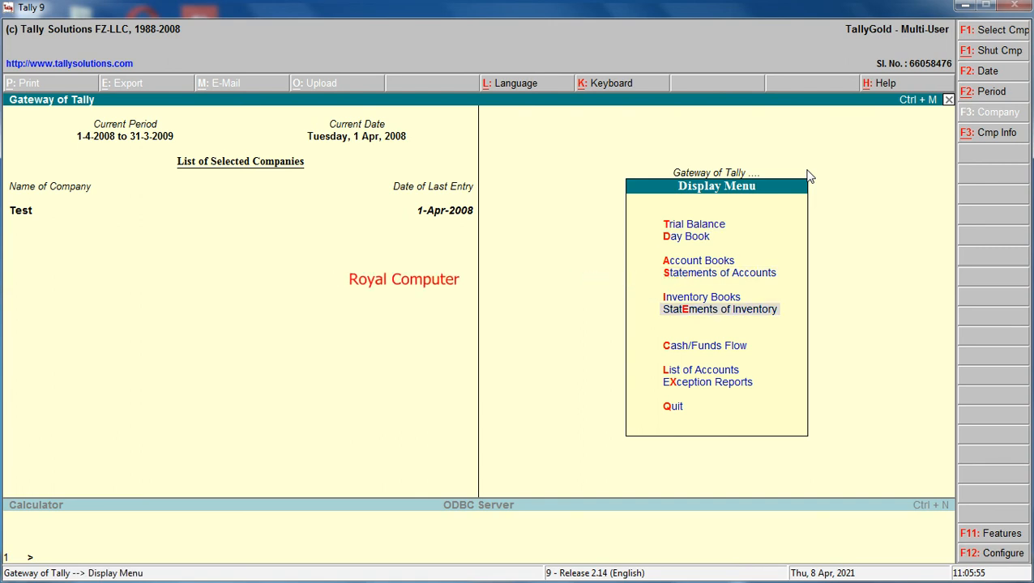
{"action": "key", "text": "Return"}
{"action": "key", "text": "Down"}
{"action": "key", "text": "g"}
{"action": "key", "text": "Return"}
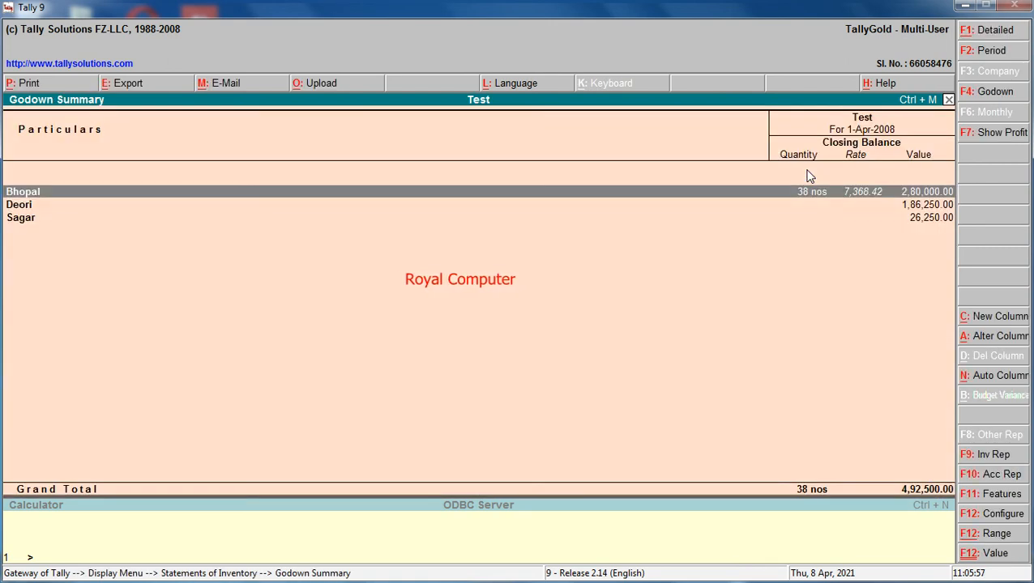
Examine the closing stock of the Bhopal, Deori and Sagar godowns one by one, then leave the summary.
{"action": "key", "text": "Return"}
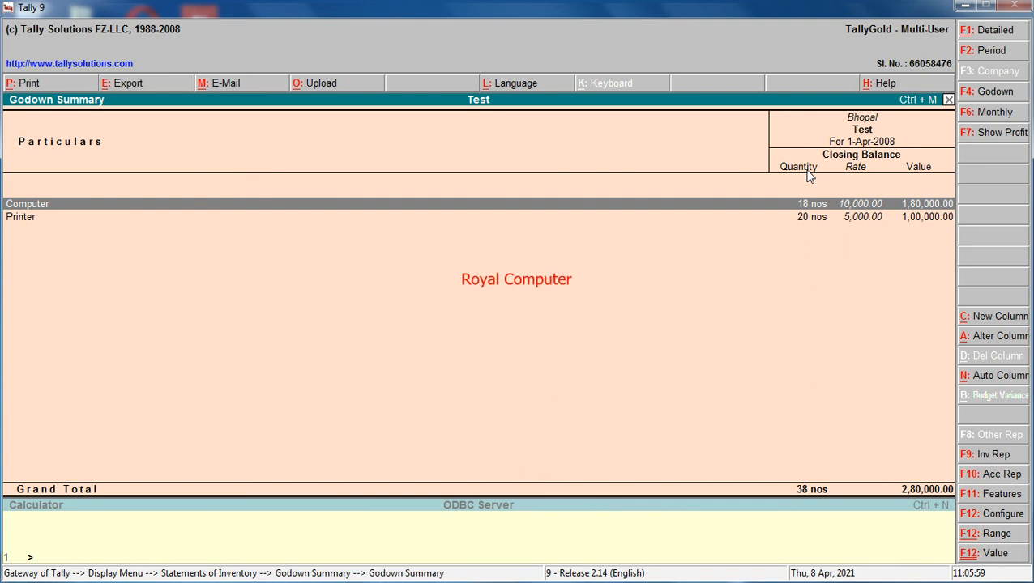
{"action": "key", "text": "Escape"}
{"action": "key", "text": "Down"}
{"action": "key", "text": "Return"}
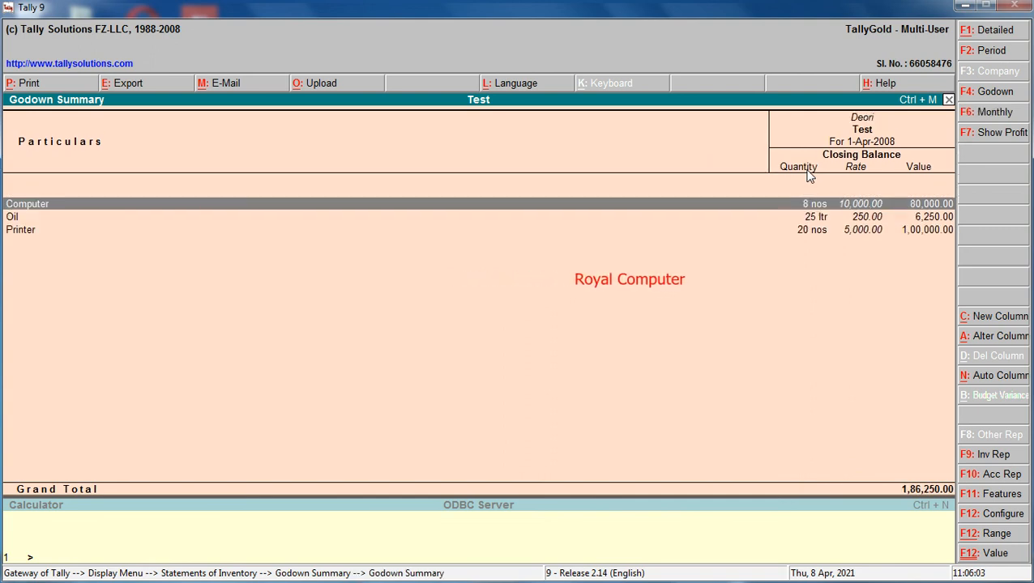
{"action": "key", "text": "Escape"}
{"action": "key", "text": "Down"}
{"action": "key", "text": "Return"}
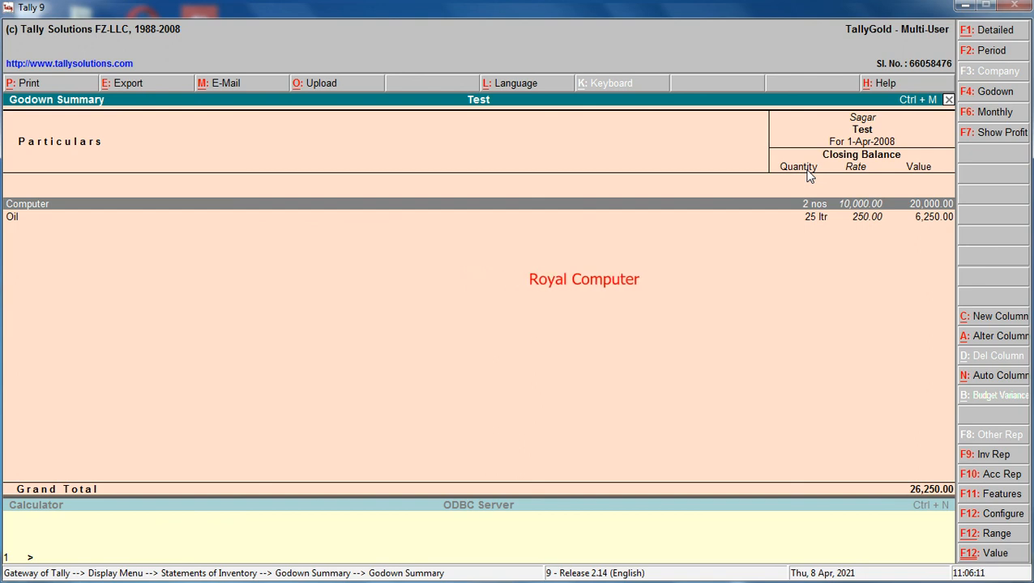
{"action": "key", "text": "Escape"}
{"action": "key", "text": "Escape"}
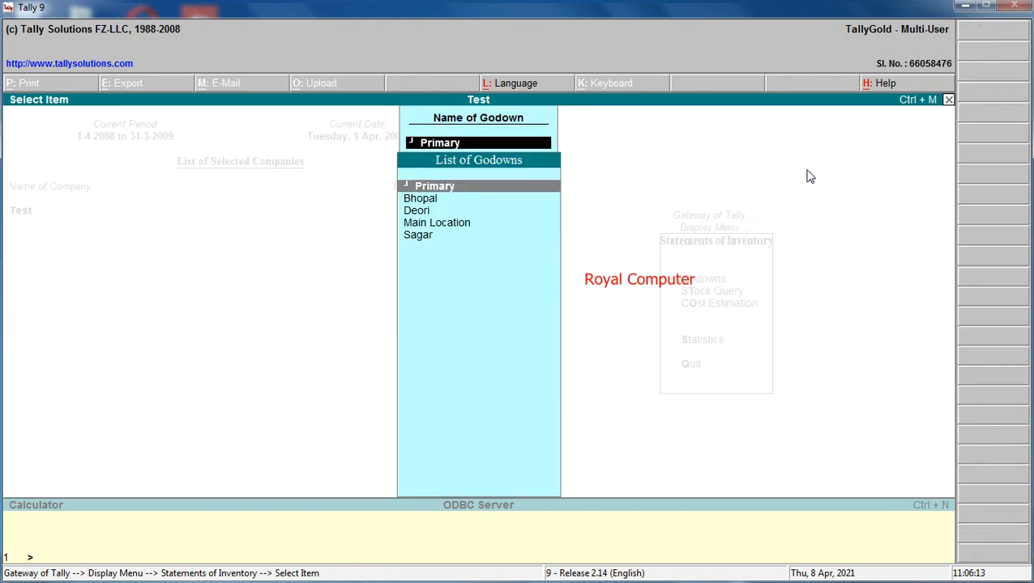
Reopen the Godown Summary for Primary and show the profit details of the Bhopal godown.
{"action": "key", "text": "Return"}
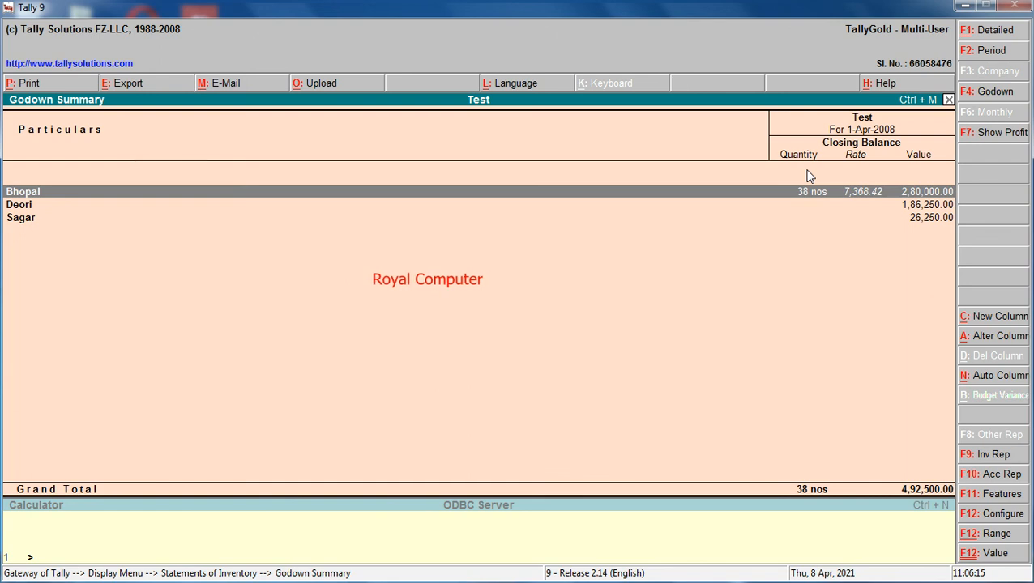
{"action": "key", "text": "Return"}
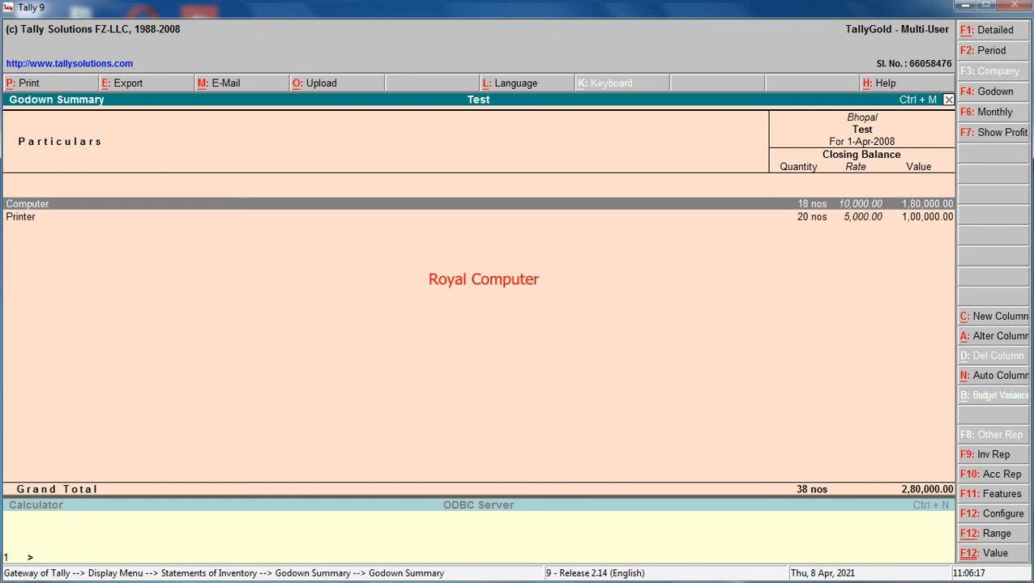
{"action": "left_click", "coordinate": [999, 136]}
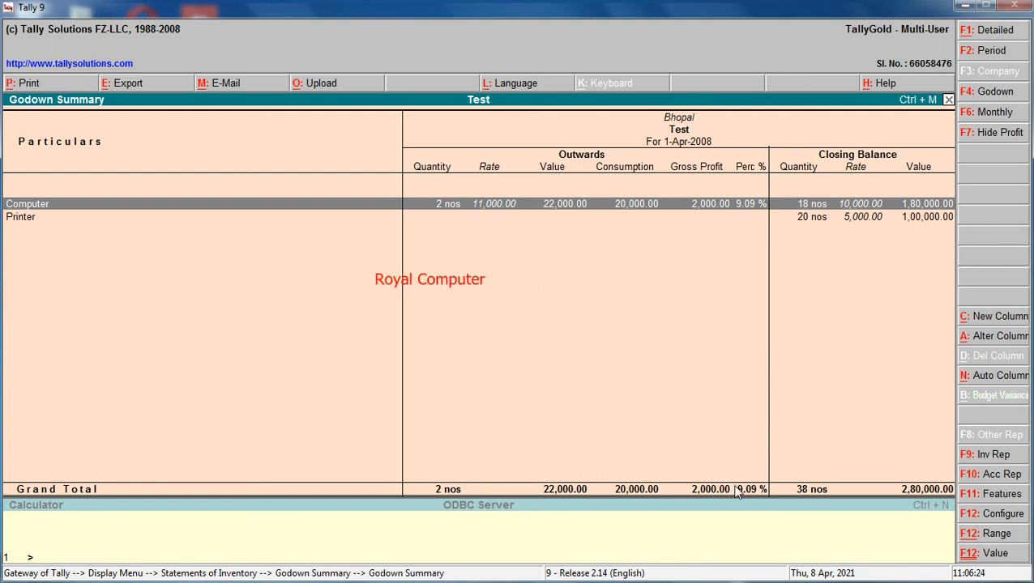
Open the Deori godown's stock and show its profit details.
{"action": "key", "text": "Escape"}
{"action": "key", "text": "Down"}
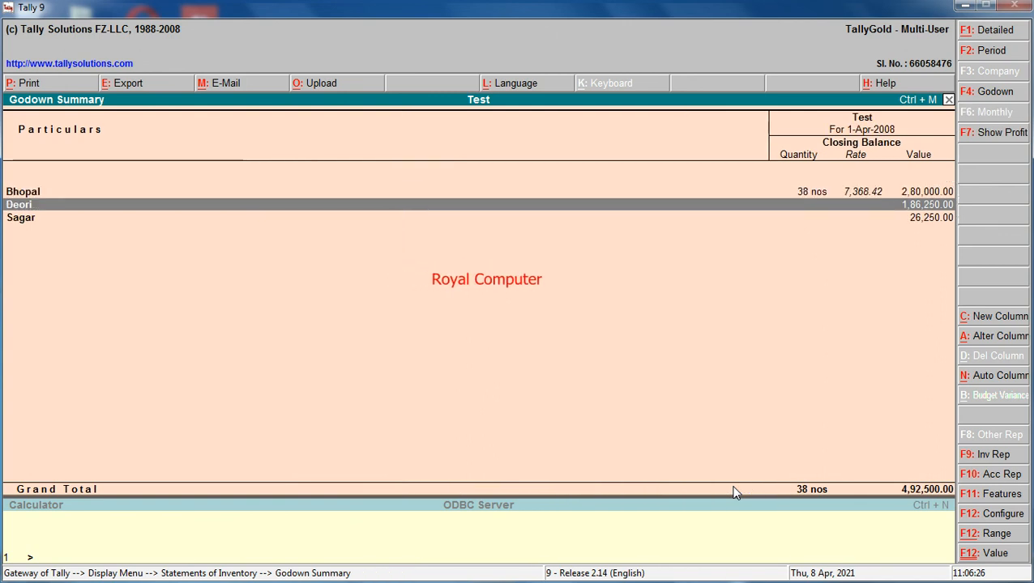
{"action": "key", "text": "Return"}
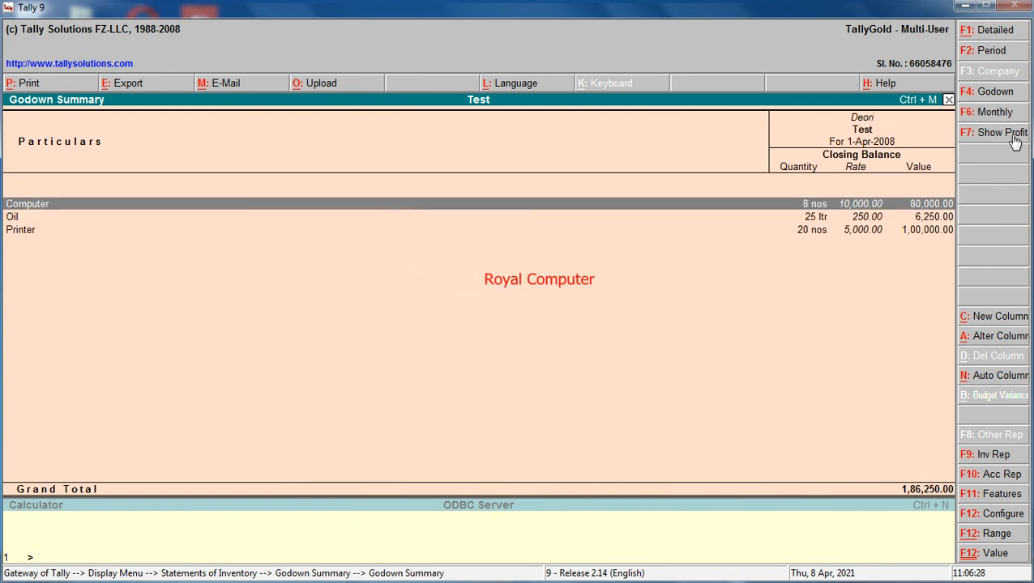
{"action": "left_click", "coordinate": [1001, 133]}
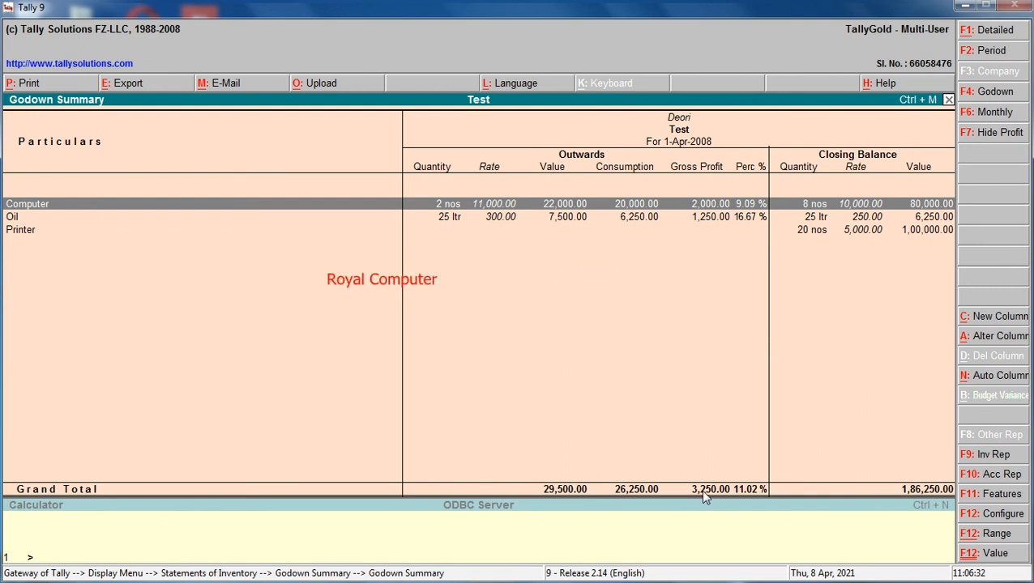
Show the profit details of the Sagar godown's stock, then return to the Gateway of Tally.
{"action": "key", "text": "Escape"}
{"action": "key", "text": "Down"}
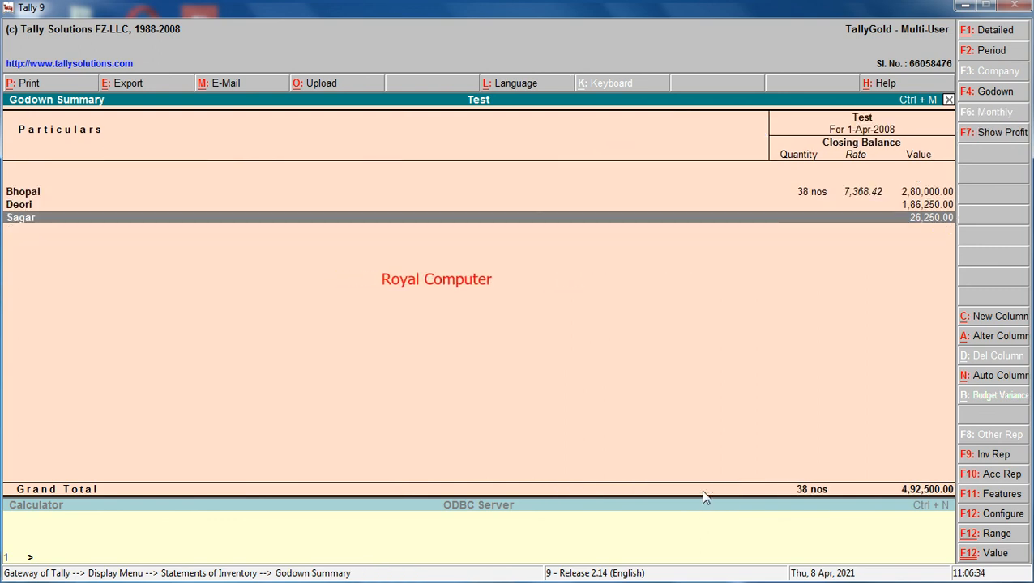
{"action": "key", "text": "Return"}
{"action": "left_click", "coordinate": [1005, 133]}
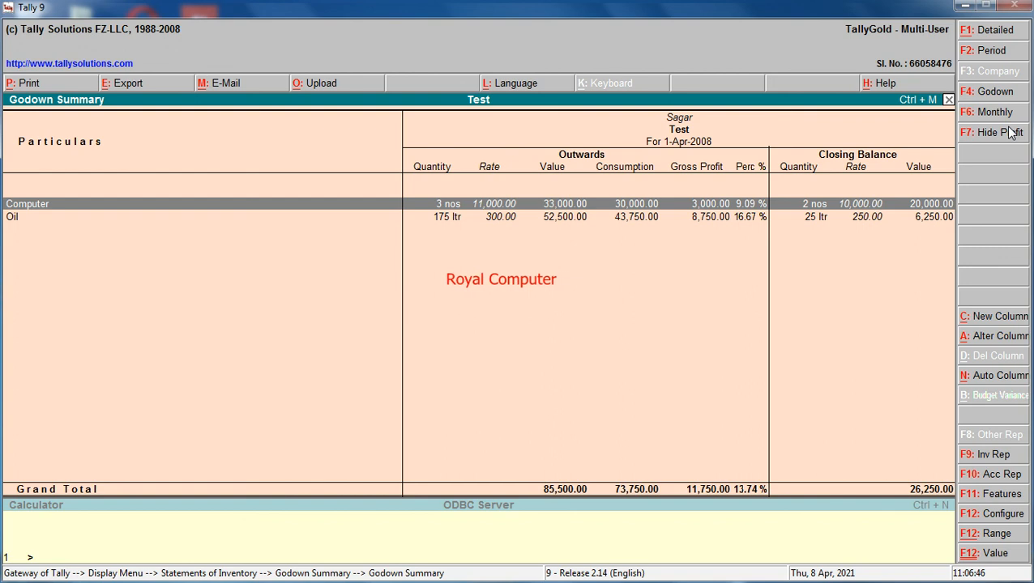
{"action": "key", "text": "Escape"}
{"action": "key", "text": "Escape"}
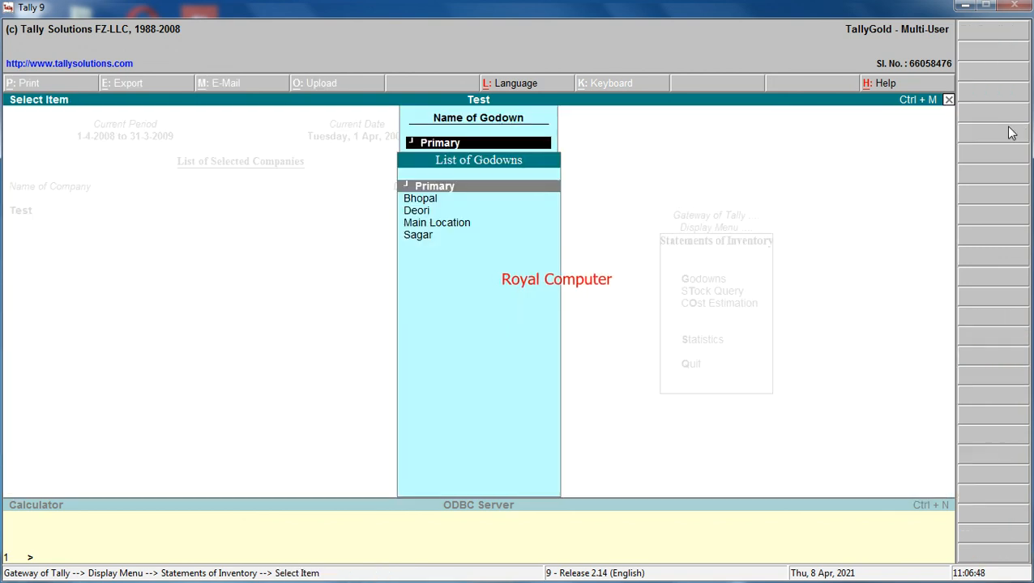
{"action": "key", "text": "Escape"}
{"action": "key", "text": "Escape"}
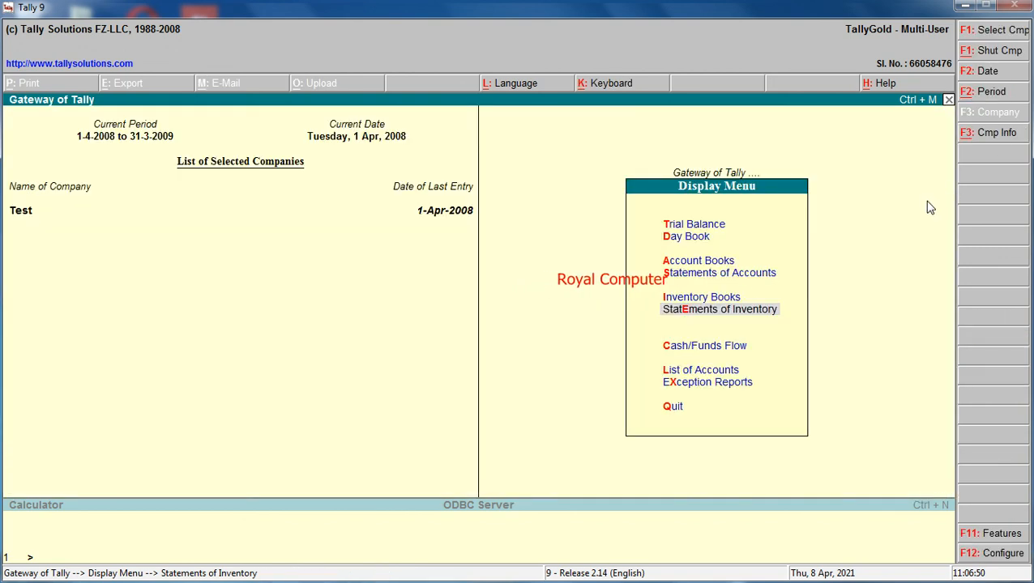
{"action": "key", "text": "Escape"}
Open the company's Stock Summary and show the profit details for all items.
{"action": "key", "text": "Down"}
{"action": "key", "text": "Up"}
{"action": "key", "text": "Up"}
{"action": "key", "text": "Up"}
{"action": "key", "text": "Return"}
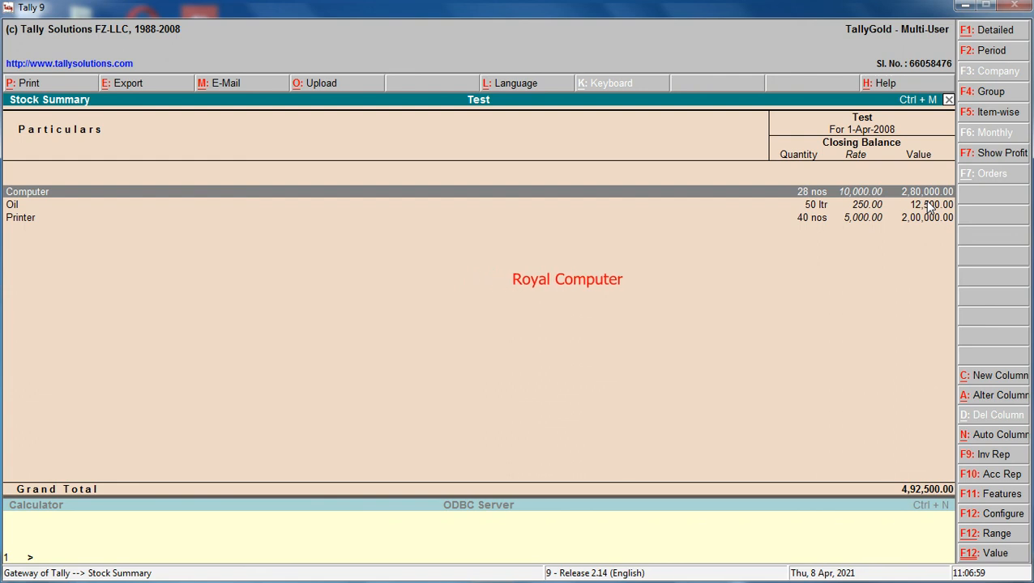
{"action": "left_click", "coordinate": [990, 153]}
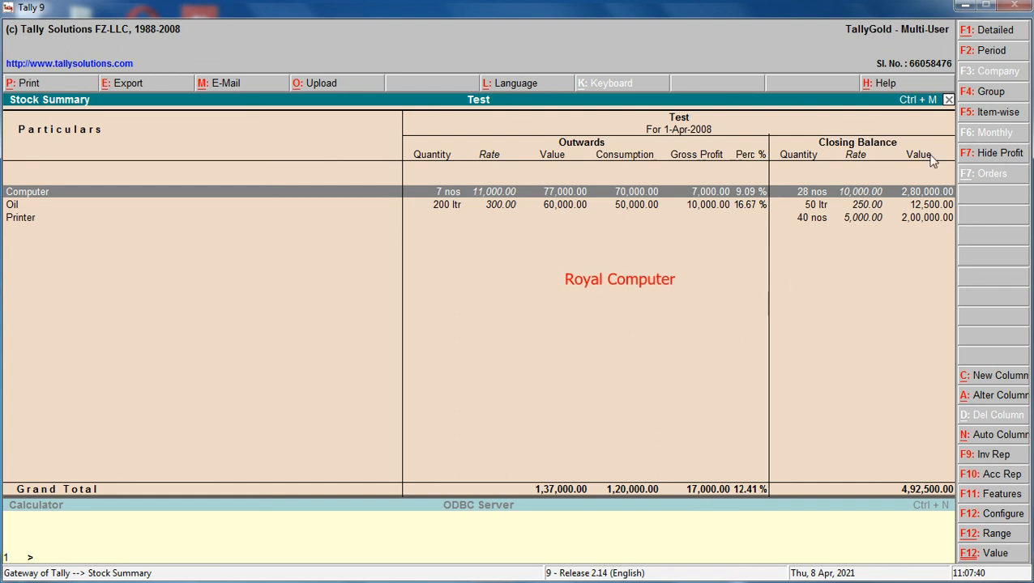
Switch the Stock Summary to the item-wise view, then close the report.
{"action": "left_click", "coordinate": [995, 118]}
{"action": "left_click", "coordinate": [996, 116]}
{"action": "left_click", "coordinate": [997, 116]}
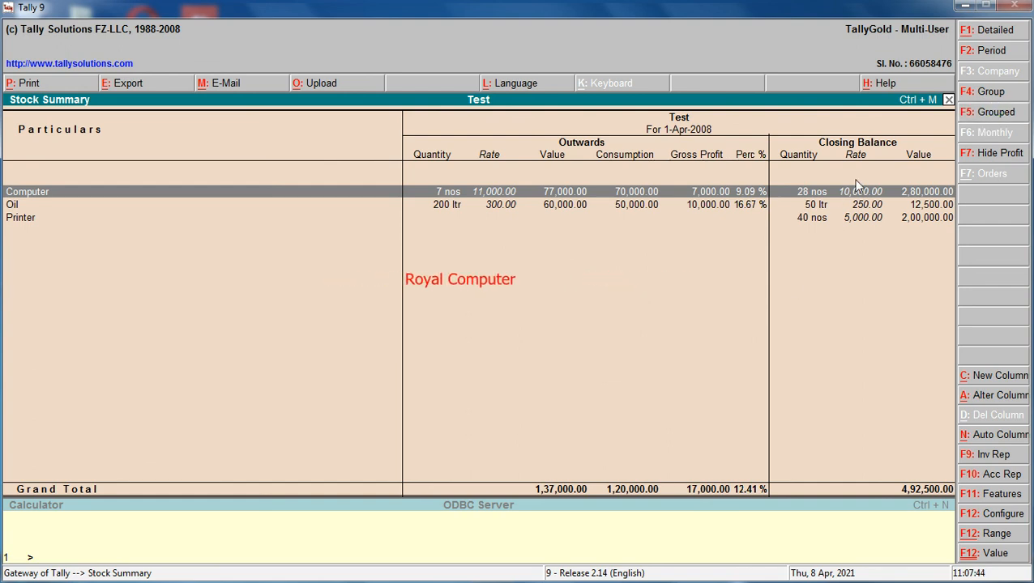
{"action": "key", "text": "Escape"}
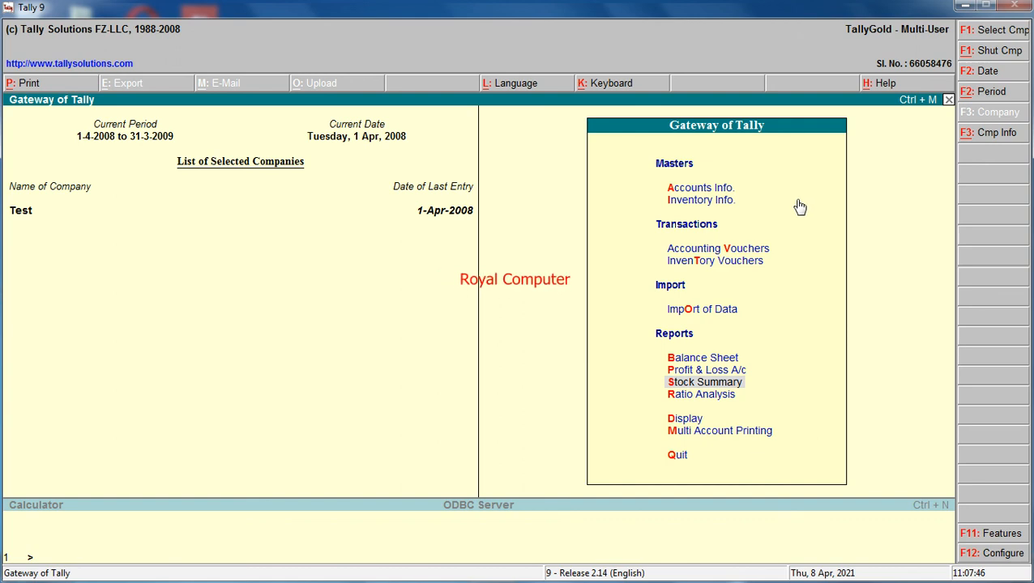